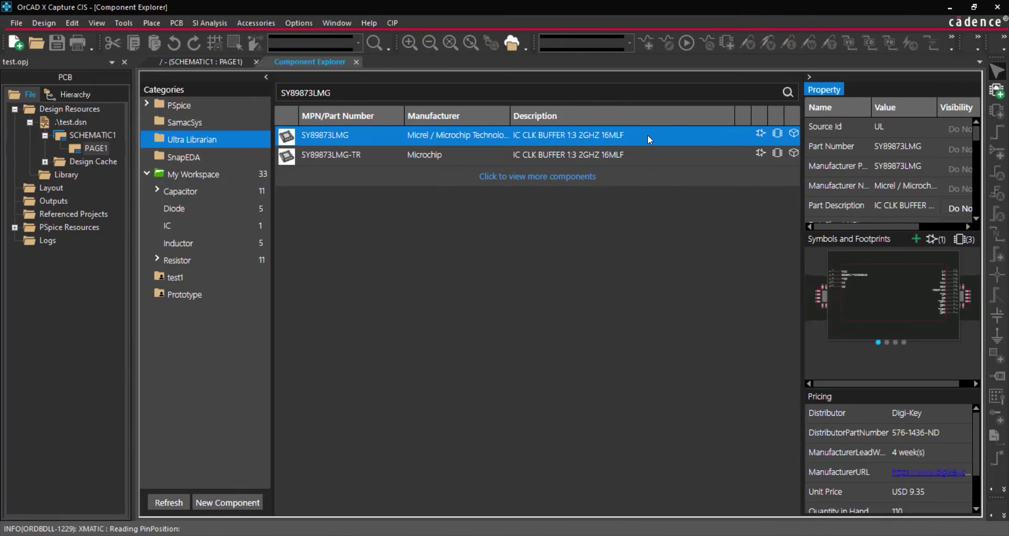
- Add the Ultra Librarian part SY89873LMG to the library and set its lifecycle to Active
{"action": "right_click", "coordinate": [647, 134]}
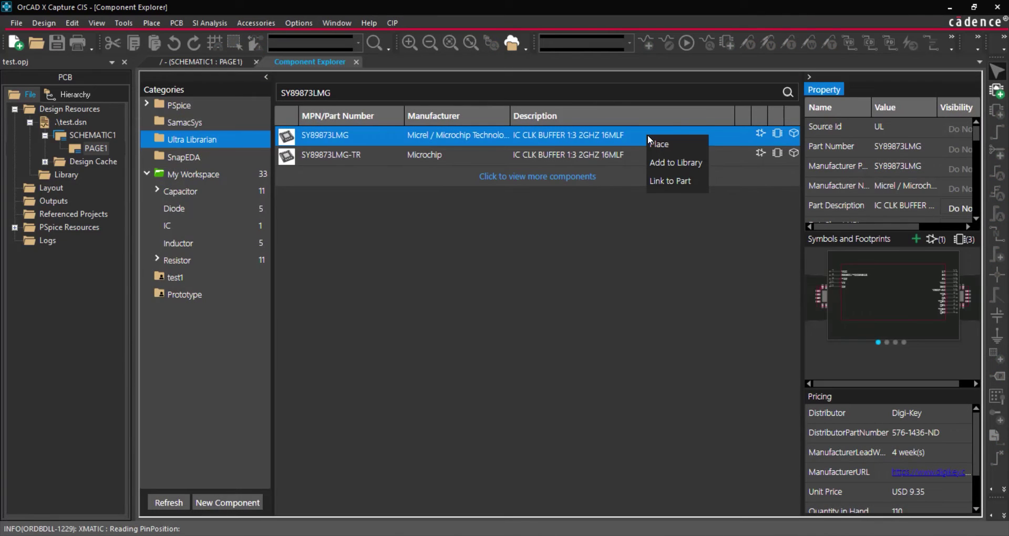
{"action": "left_click", "coordinate": [689, 166]}
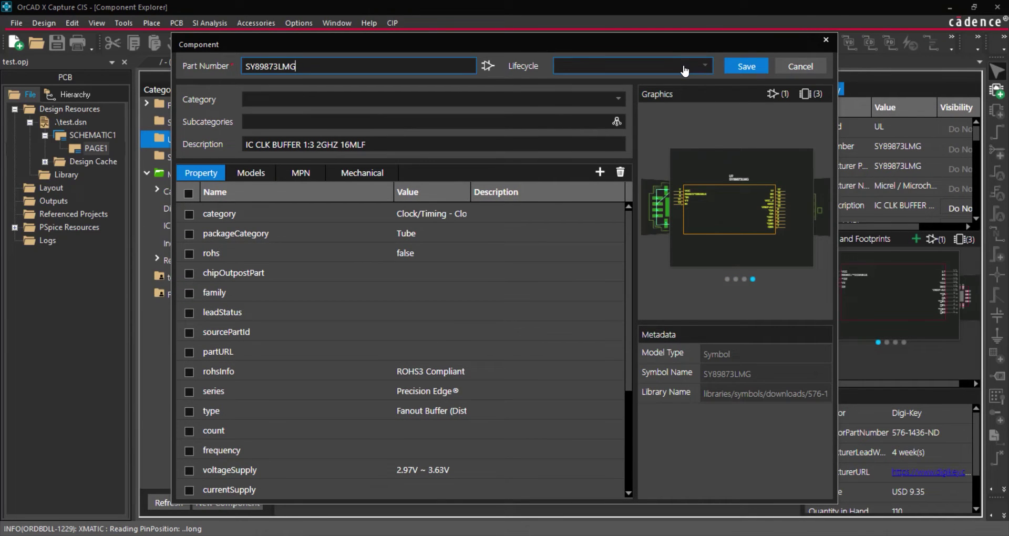
{"action": "left_click", "coordinate": [630, 65]}
{"action": "left_click", "coordinate": [624, 111]}
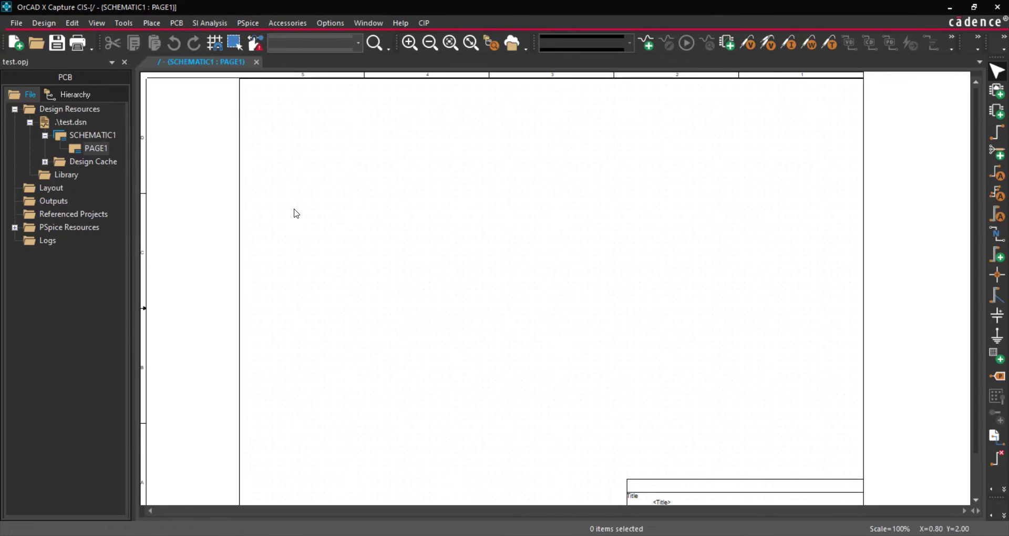
- Open the Component Explorer from Place > Component and list the parts in My Workspace
{"action": "left_click", "coordinate": [151, 23]}
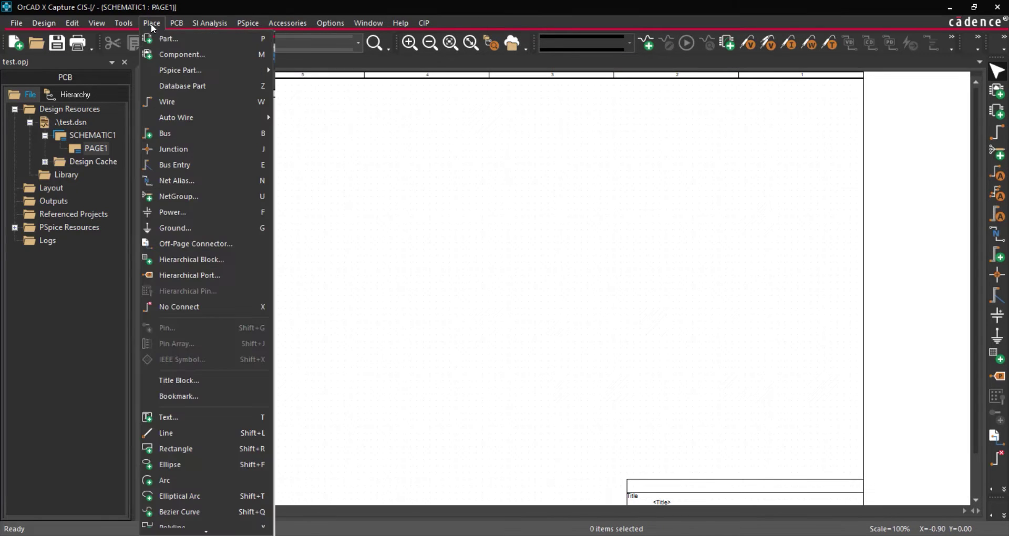
{"action": "left_click", "coordinate": [156, 55]}
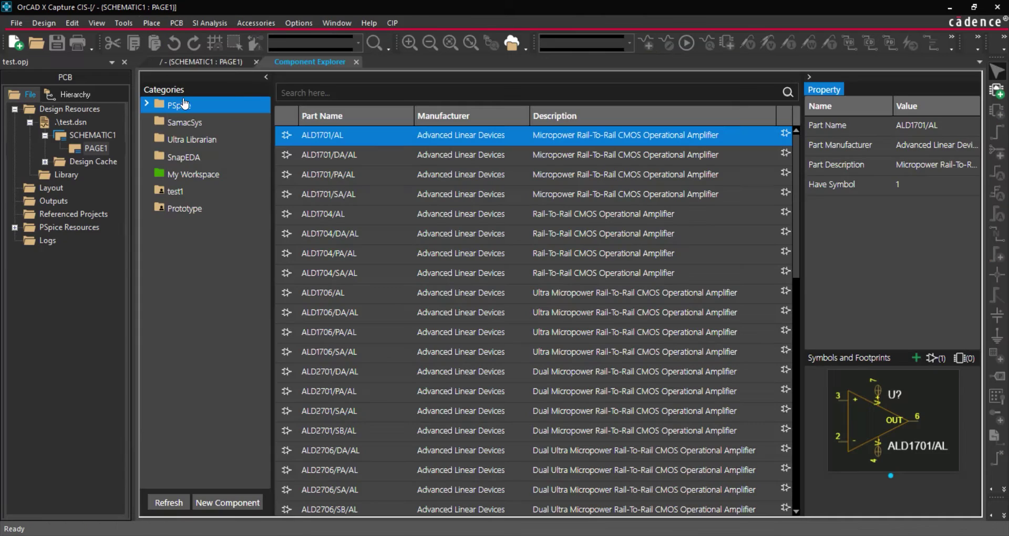
{"action": "left_click", "coordinate": [215, 176]}
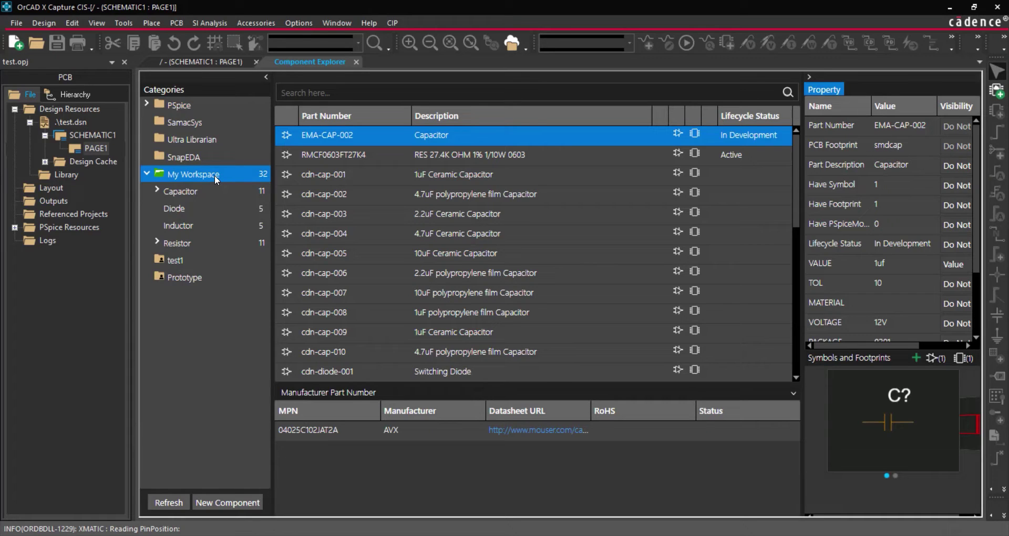
- Add a new category named IC under My Workspace
{"action": "right_click", "coordinate": [214, 175]}
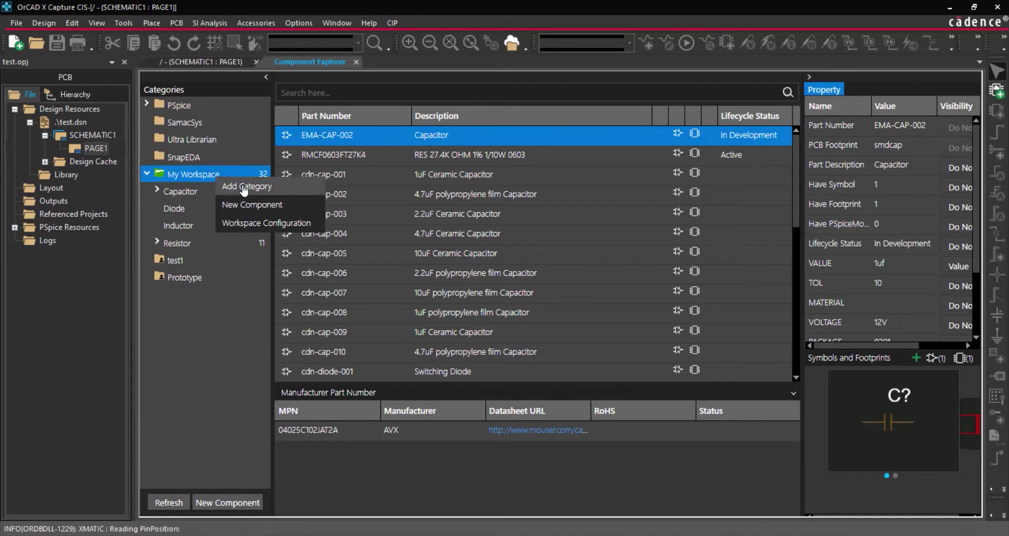
{"action": "left_click", "coordinate": [298, 187]}
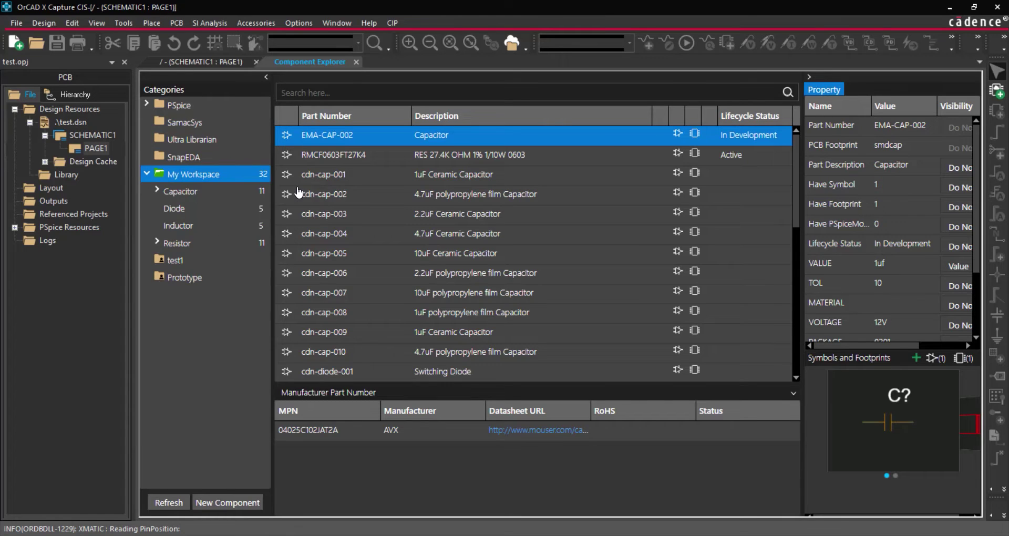
{"action": "type", "text": "IC"}
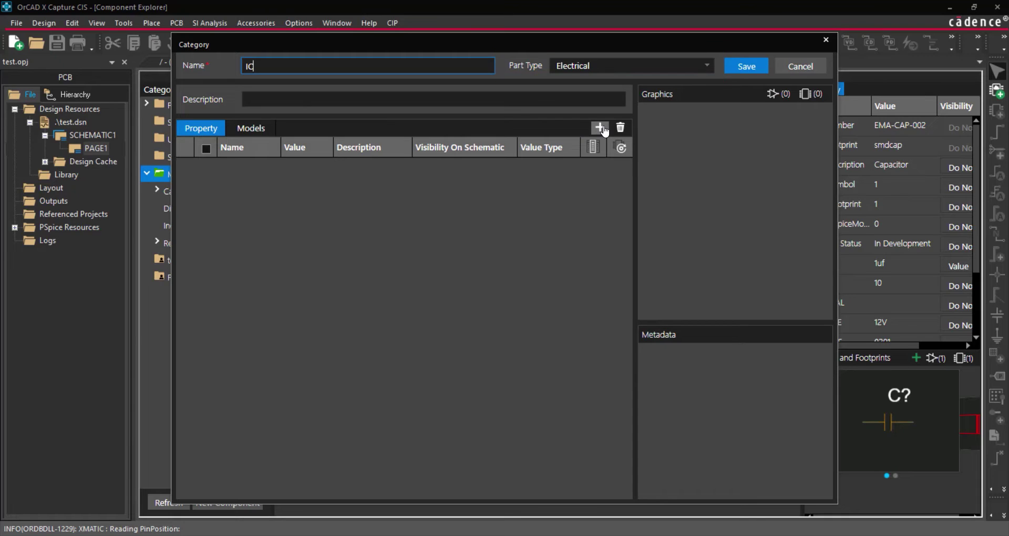
- Add a Manufacturer Part Number property with Visibility set to Value and Value Type Numeric
{"action": "left_click", "coordinate": [600, 128]}
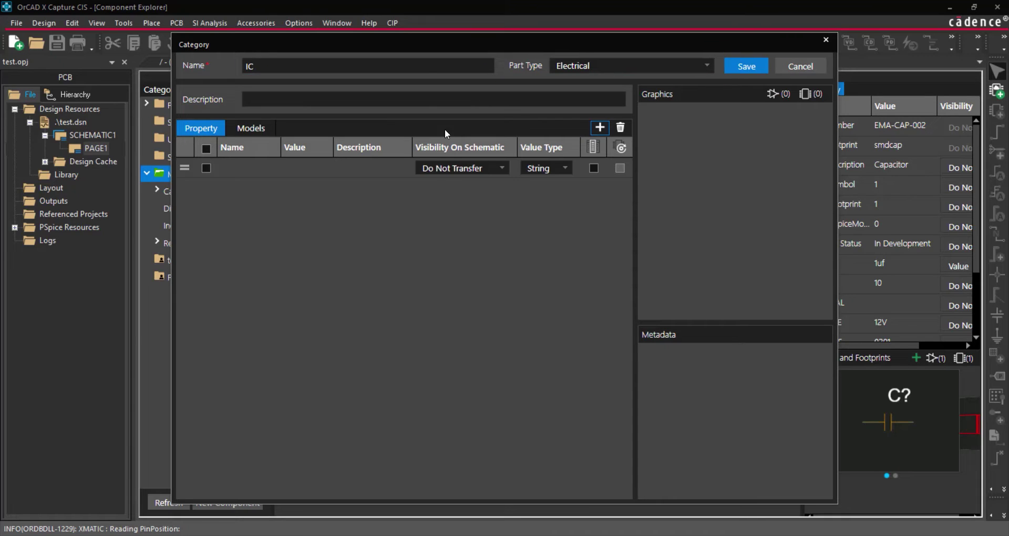
{"action": "left_click", "coordinate": [245, 169]}
{"action": "left_click", "coordinate": [244, 170]}
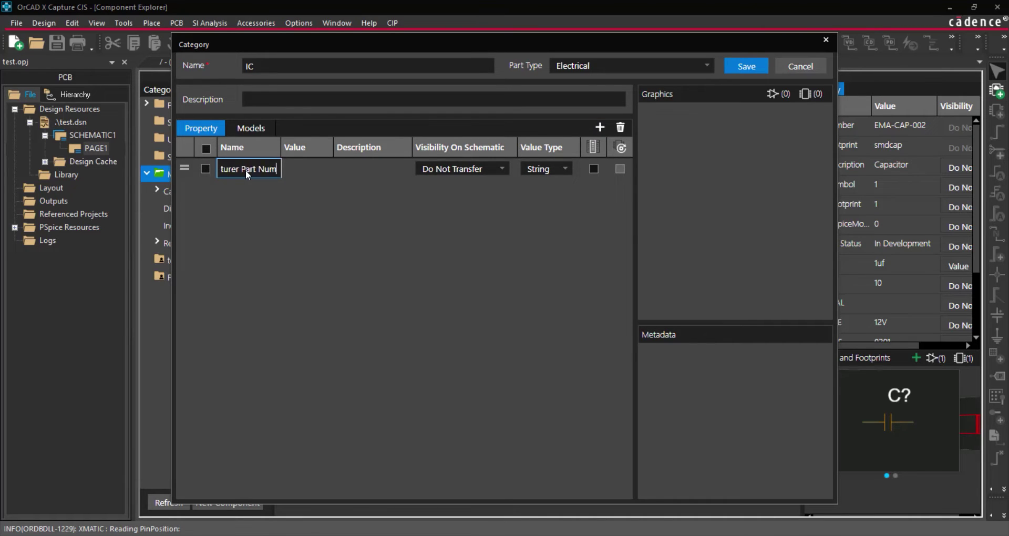
{"action": "type", "text": "Manufacturer Part Num"}
{"action": "key", "text": "Return"}
{"action": "left_click_drag", "start_coordinate": [281, 147], "coordinate": [329, 150]}
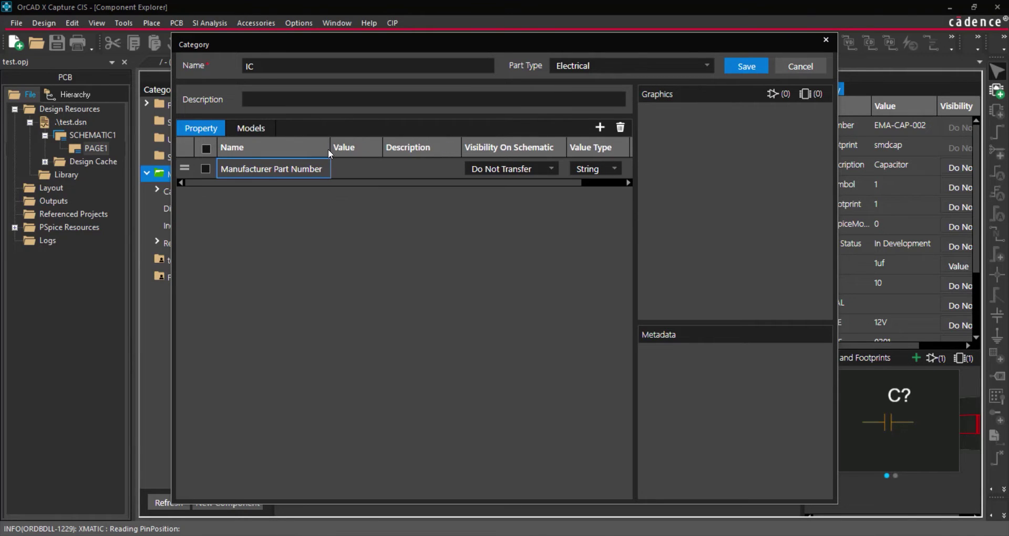
{"action": "left_click", "coordinate": [556, 169]}
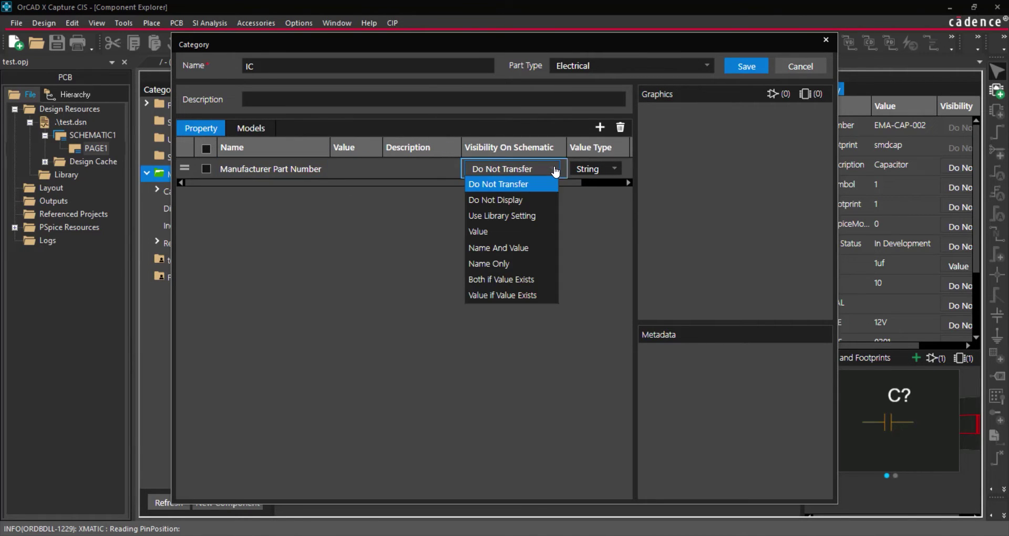
{"action": "left_click", "coordinate": [499, 232]}
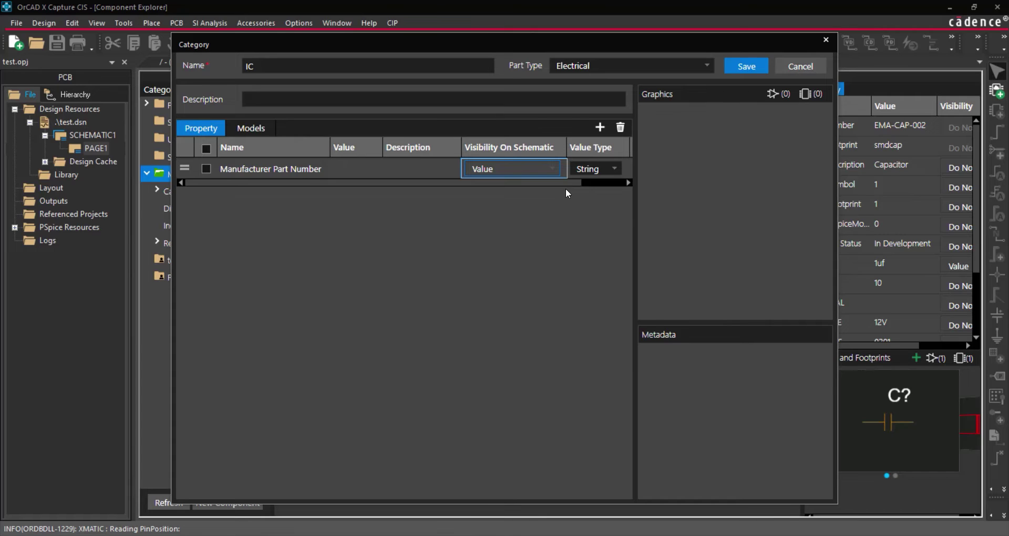
{"action": "left_click", "coordinate": [614, 169]}
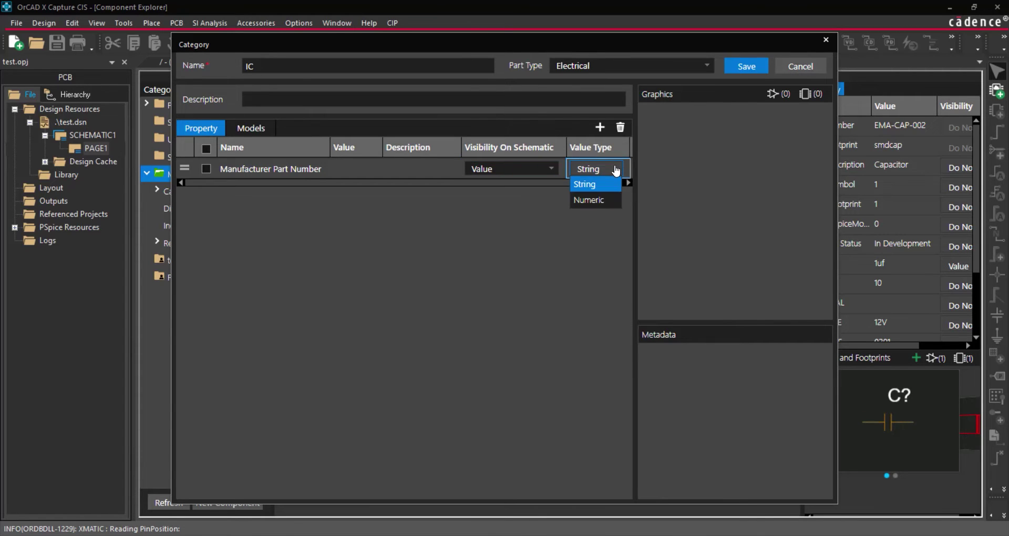
{"action": "left_click", "coordinate": [589, 199]}
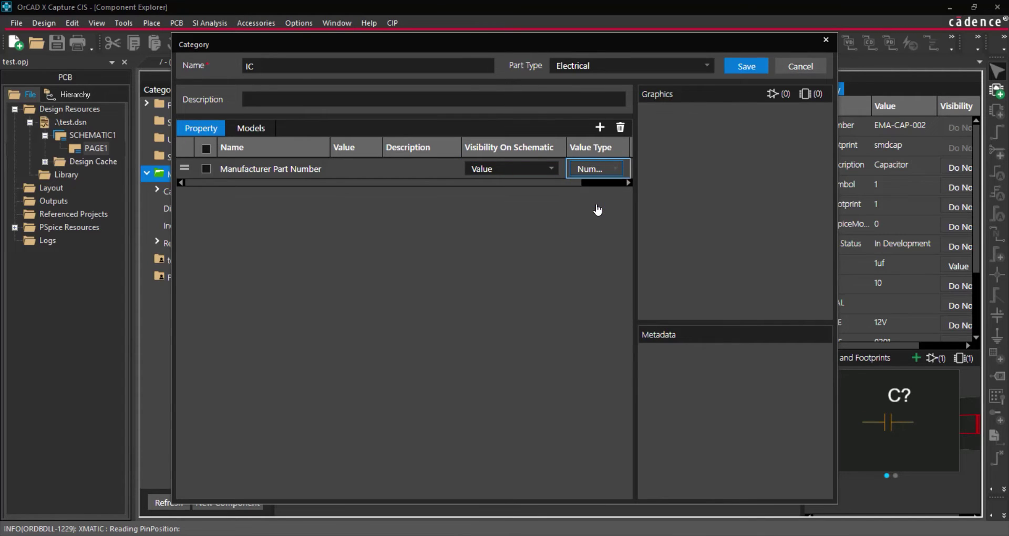
- Add a Manufacturer Name property with its visibility set to Value
{"action": "left_click", "coordinate": [600, 127]}
{"action": "left_click", "coordinate": [262, 164]}
{"action": "type", "text": "Manufacturer Name"}
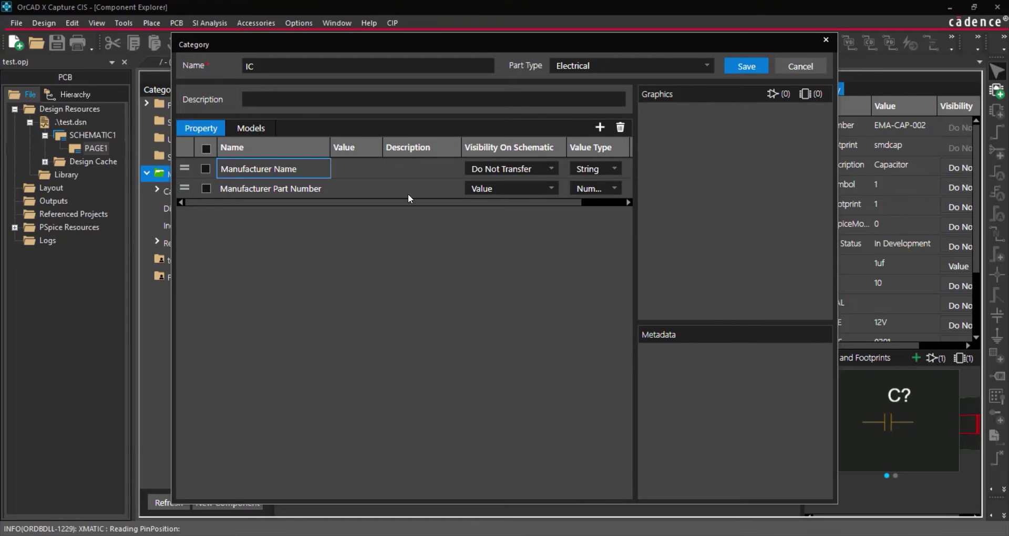
{"action": "left_click", "coordinate": [547, 171]}
{"action": "left_click", "coordinate": [521, 232]}
- Add a MountingType property hidden on the schematic
{"action": "left_click", "coordinate": [599, 127]}
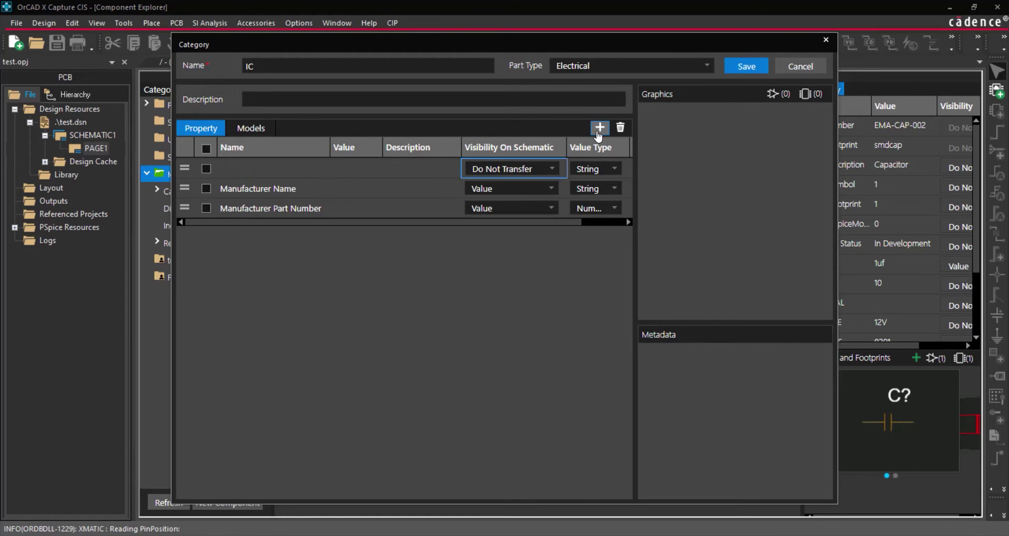
{"action": "left_click", "coordinate": [253, 169]}
{"action": "type", "text": "MountingType"}
{"action": "key", "text": "Return"}
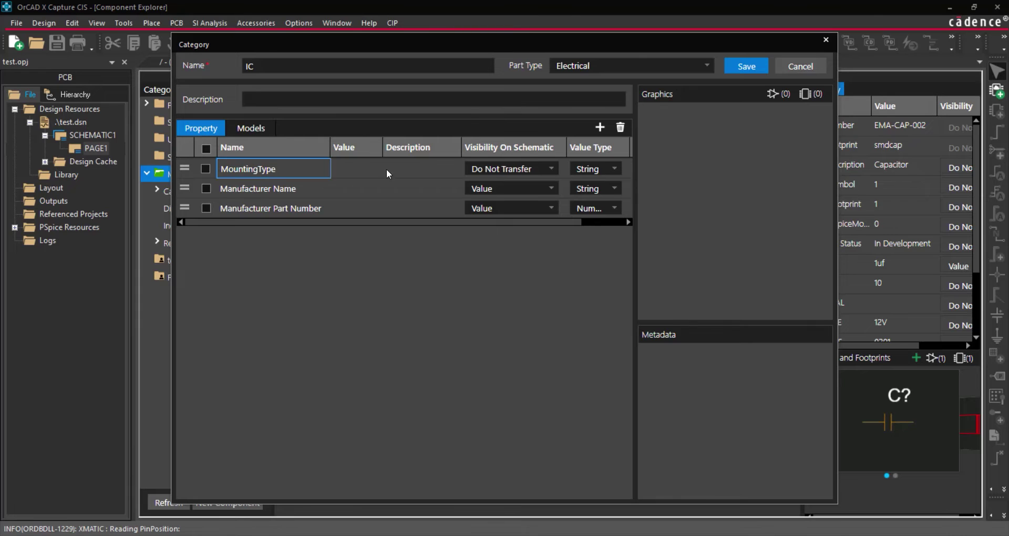
{"action": "left_click", "coordinate": [549, 169]}
{"action": "left_click", "coordinate": [536, 203]}
- Add hidden VoltageSupply and OperatingTemperature properties
{"action": "left_click", "coordinate": [599, 127]}
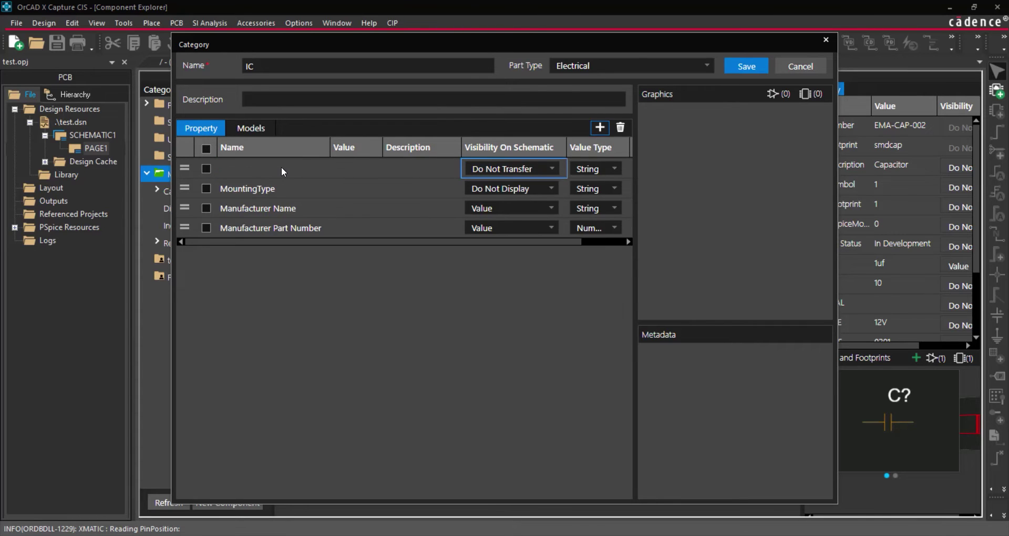
{"action": "left_click", "coordinate": [275, 168]}
{"action": "type", "text": "VoltageSupply"}
{"action": "left_click", "coordinate": [549, 169]}
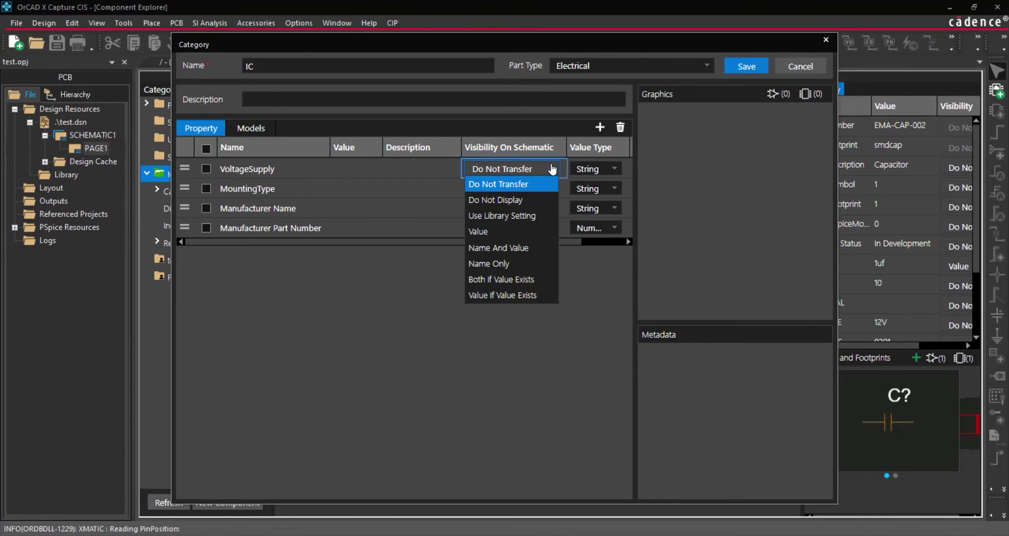
{"action": "left_click", "coordinate": [536, 202]}
{"action": "left_click", "coordinate": [599, 128]}
{"action": "left_click", "coordinate": [238, 168]}
{"action": "type", "text": "OperatingTemperature"}
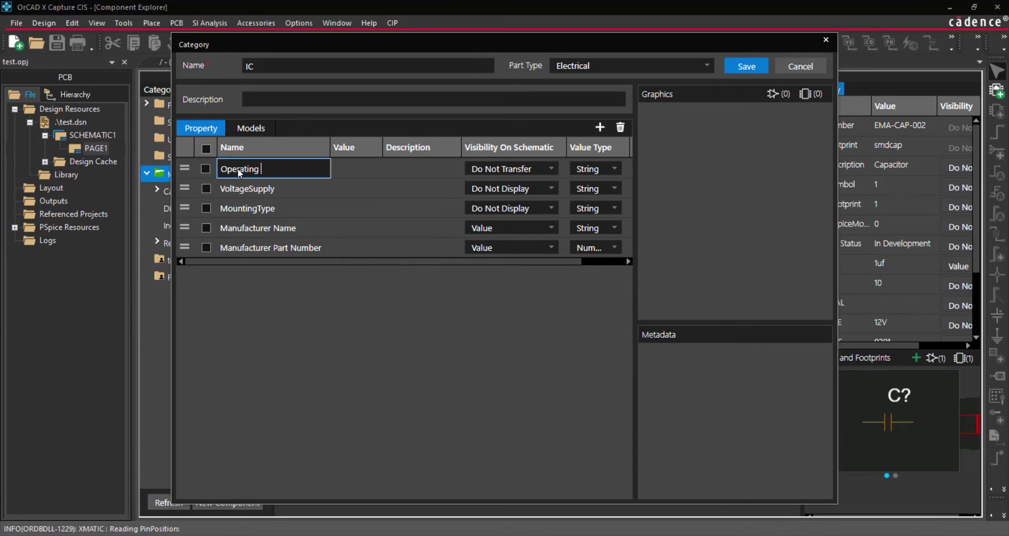
{"action": "left_click", "coordinate": [540, 168]}
{"action": "left_click", "coordinate": [535, 202]}
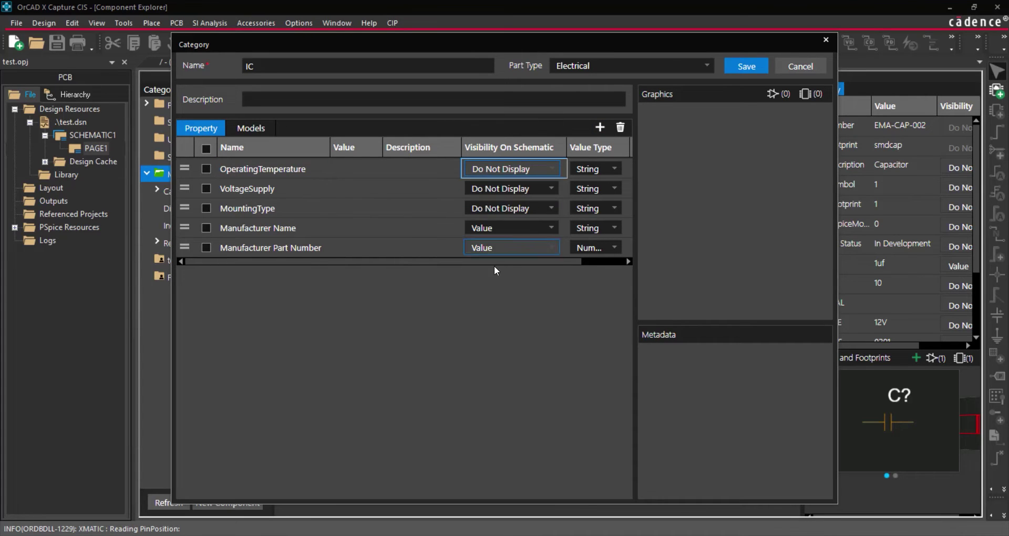
- Discard the symbol attachment on the Models tab and save the IC category
{"action": "left_click", "coordinate": [255, 129]}
{"action": "left_click", "coordinate": [601, 130]}
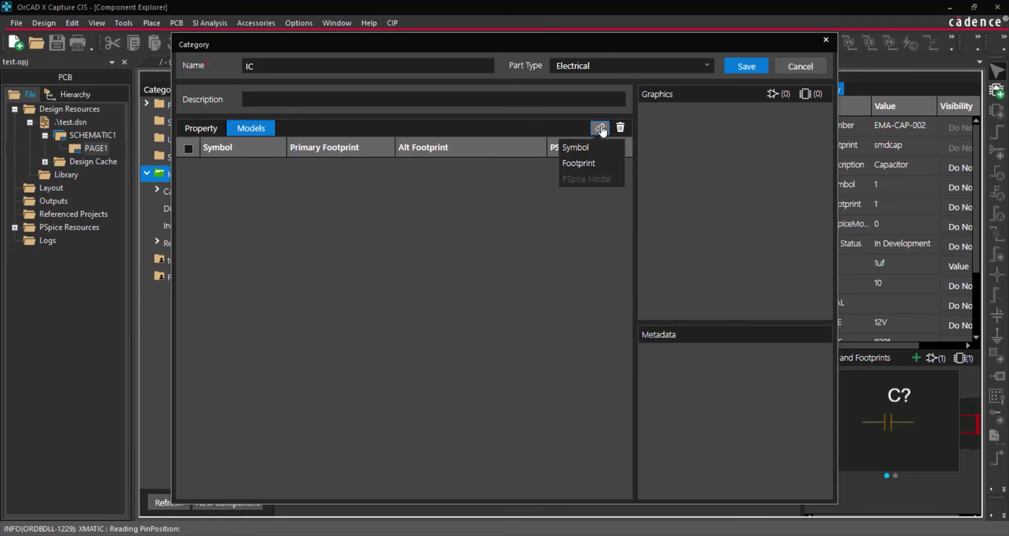
{"action": "left_click", "coordinate": [587, 147]}
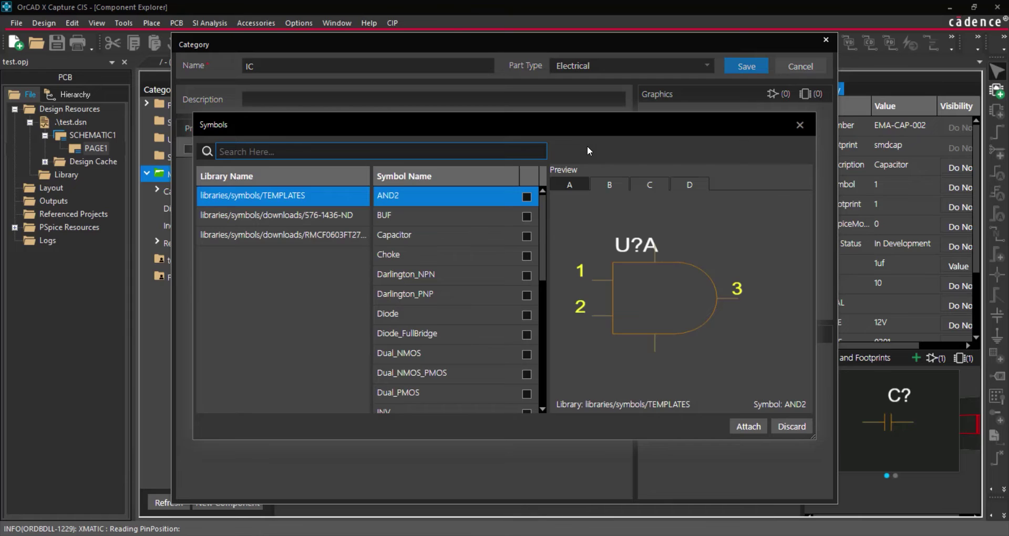
{"action": "left_click", "coordinate": [754, 362]}
{"action": "left_click", "coordinate": [787, 426]}
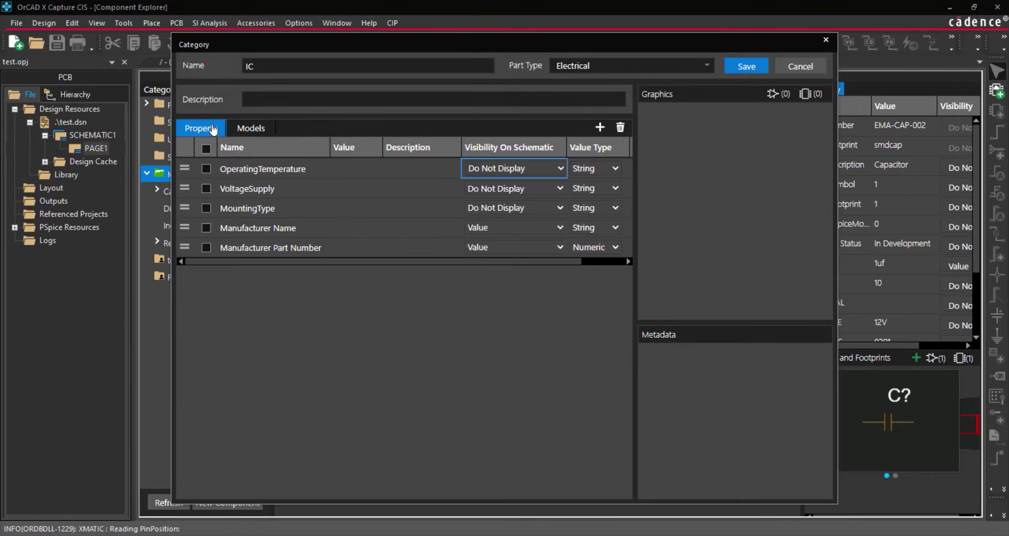
{"action": "left_click", "coordinate": [749, 65]}
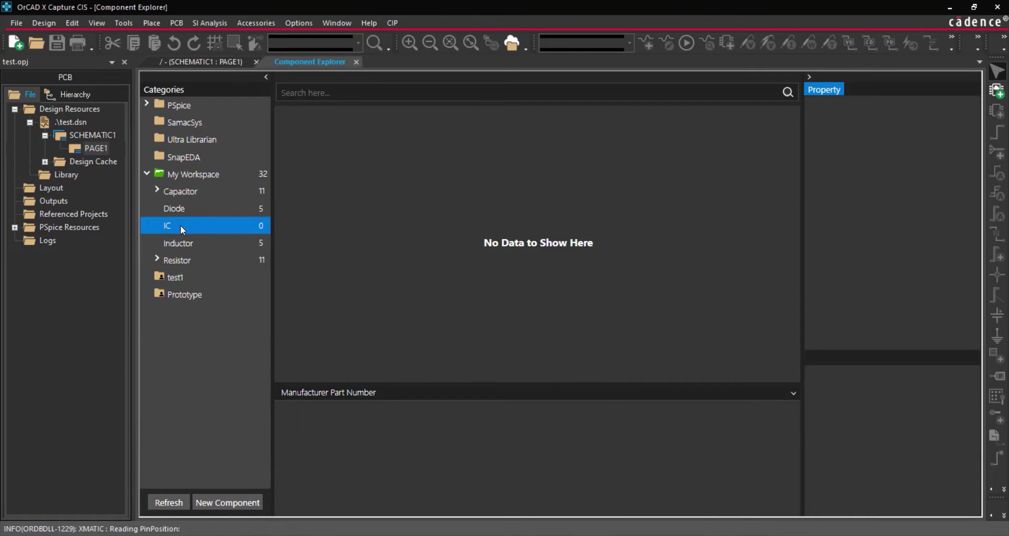
- Create a new component EMA-0001 in the IC category
{"action": "right_click", "coordinate": [181, 225]}
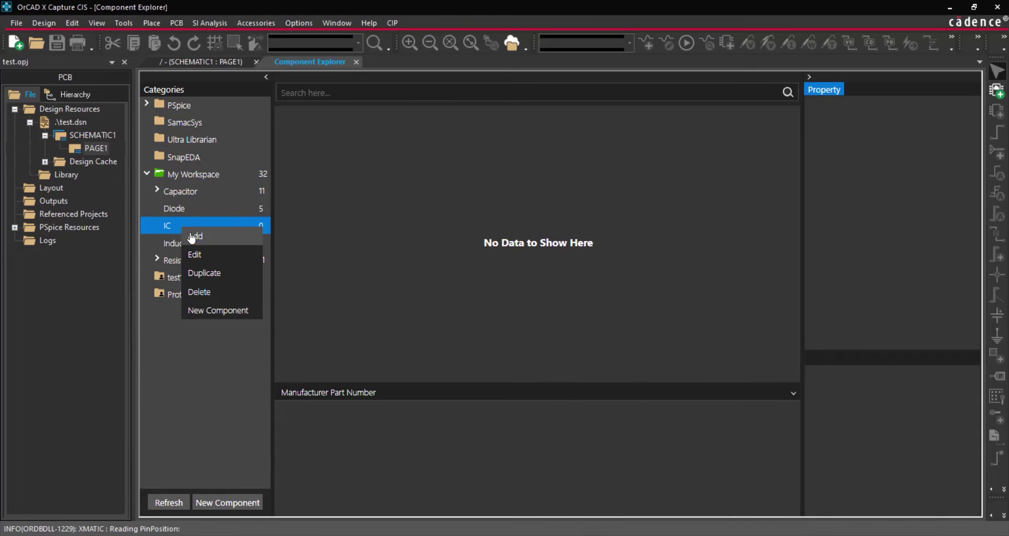
{"action": "left_click", "coordinate": [255, 312]}
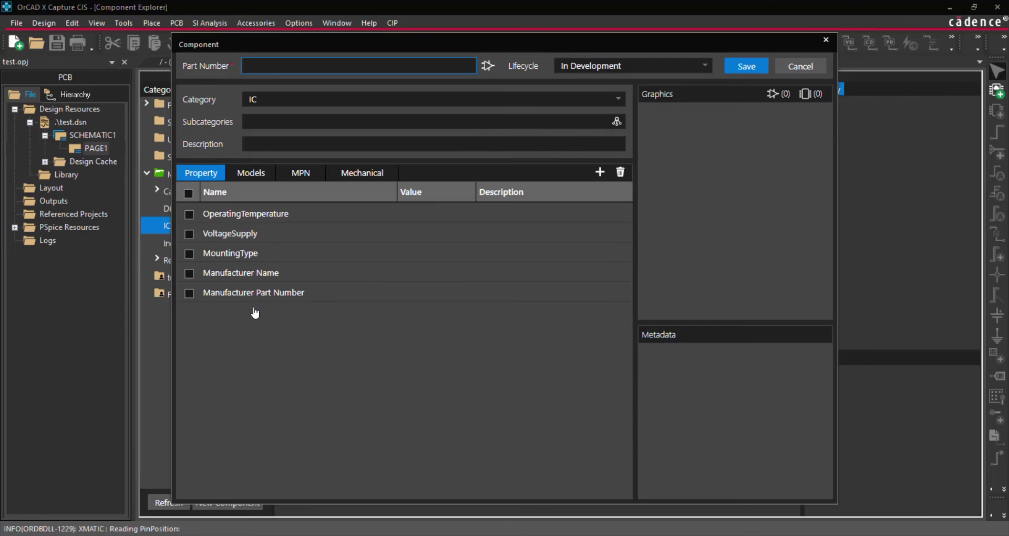
{"action": "type", "text": "EMA-0001"}
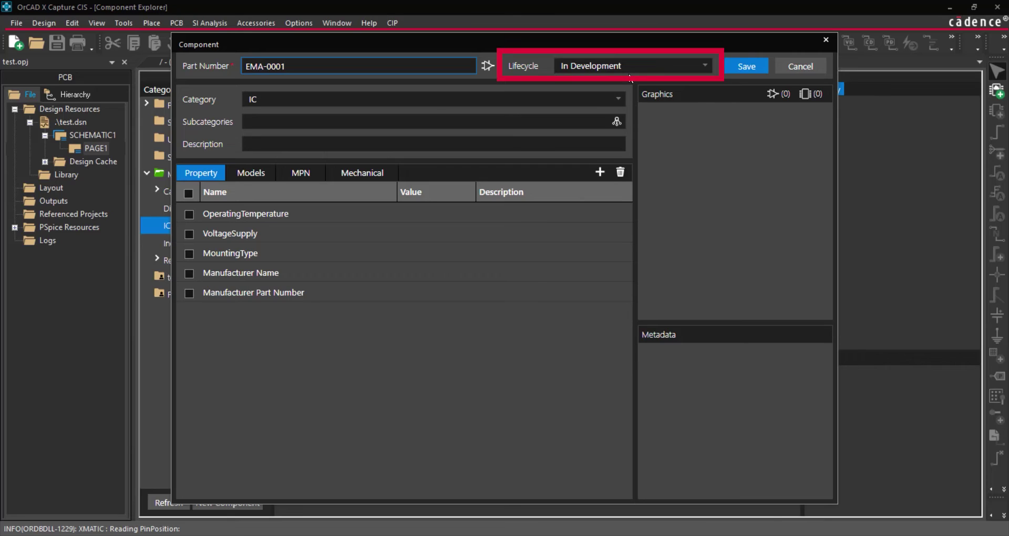
- Set OperatingTemperature -40 to +125, VoltageSupply 3.3V, MountingType Surface Mount, and save
{"action": "left_click", "coordinate": [441, 216]}
{"action": "type", "text": "-40 to +125"}
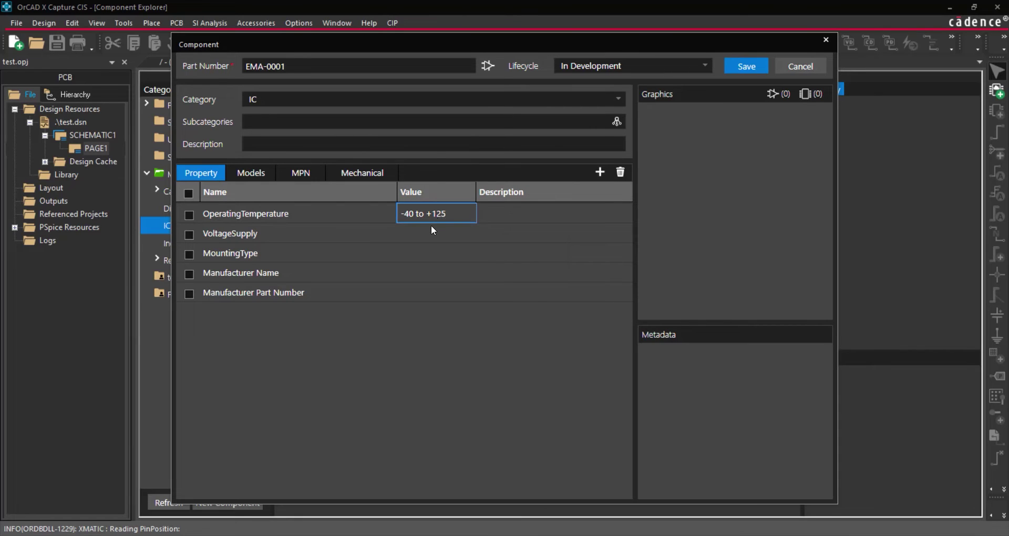
{"action": "left_click", "coordinate": [432, 231]}
{"action": "type", "text": "3.3V"}
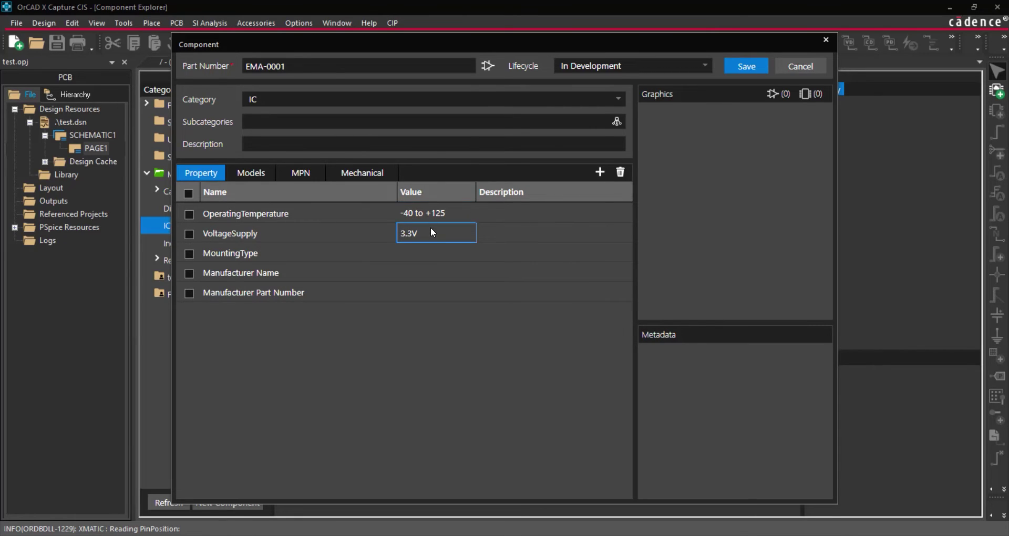
{"action": "left_click", "coordinate": [424, 254]}
{"action": "type", "text": "Su"}
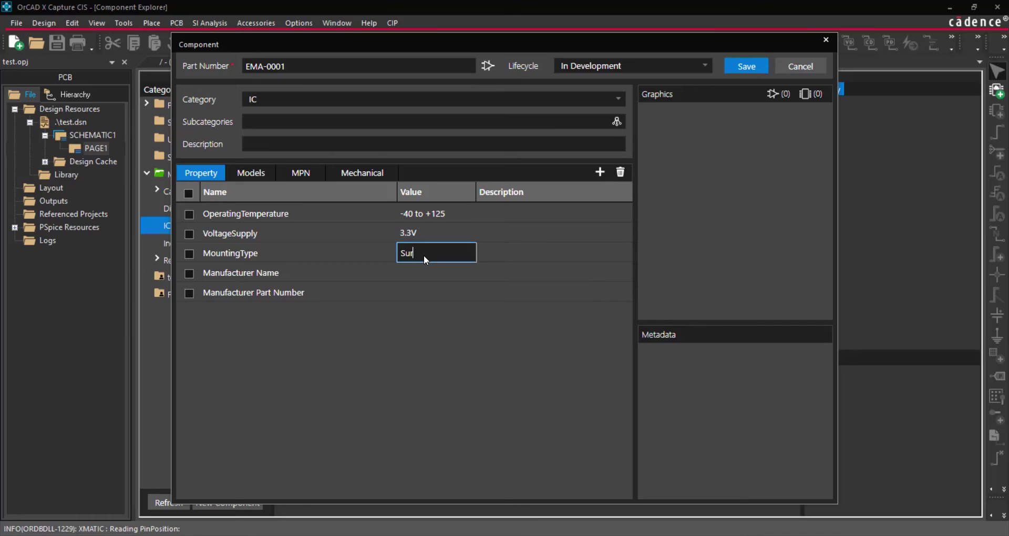
{"action": "type", "text": "rface Mount"}
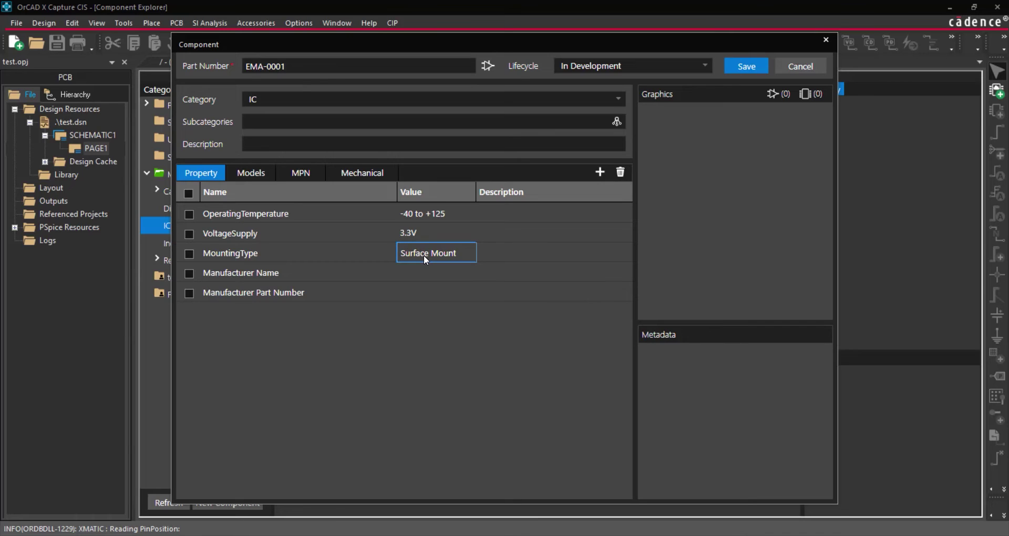
{"action": "left_click", "coordinate": [742, 66]}
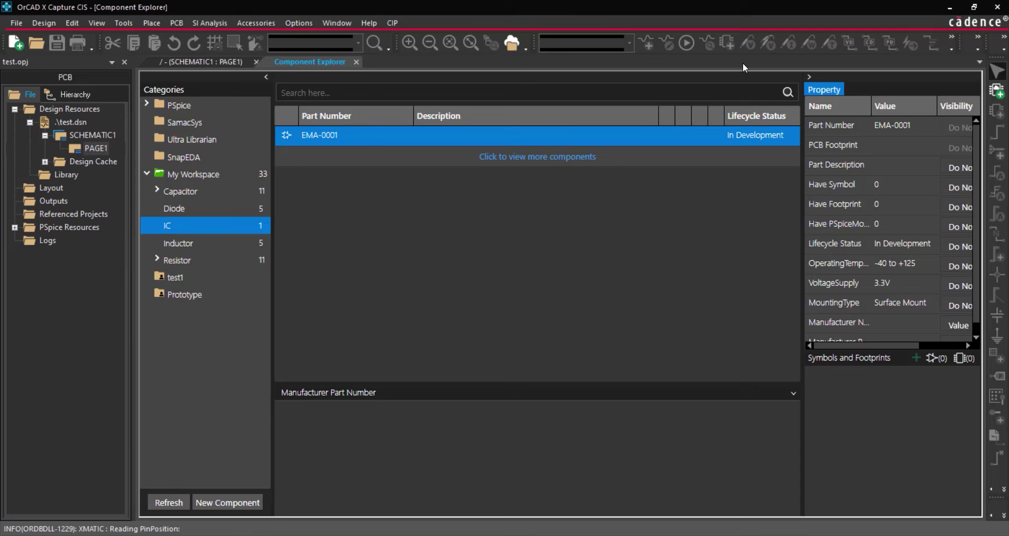
- Search Ultra Librarian for 'IC LINEAR REG 3.3V' and choose Link to Part on MIC5504-3.3YM5-TR
{"action": "left_click", "coordinate": [220, 140]}
{"action": "type", "text": "IC LI"}
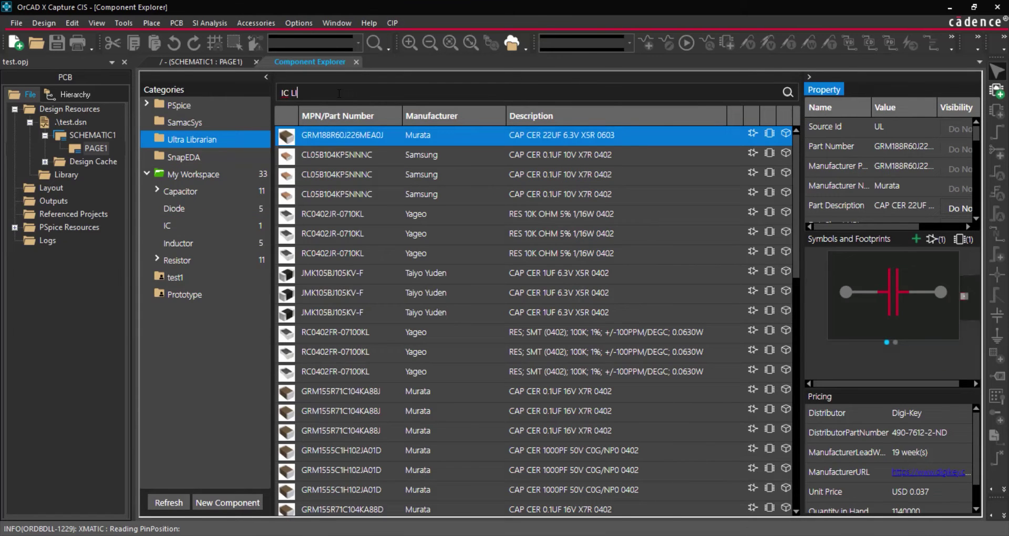
{"action": "type", "text": "NEAR REG 3.3V"}
{"action": "key", "text": "Return"}
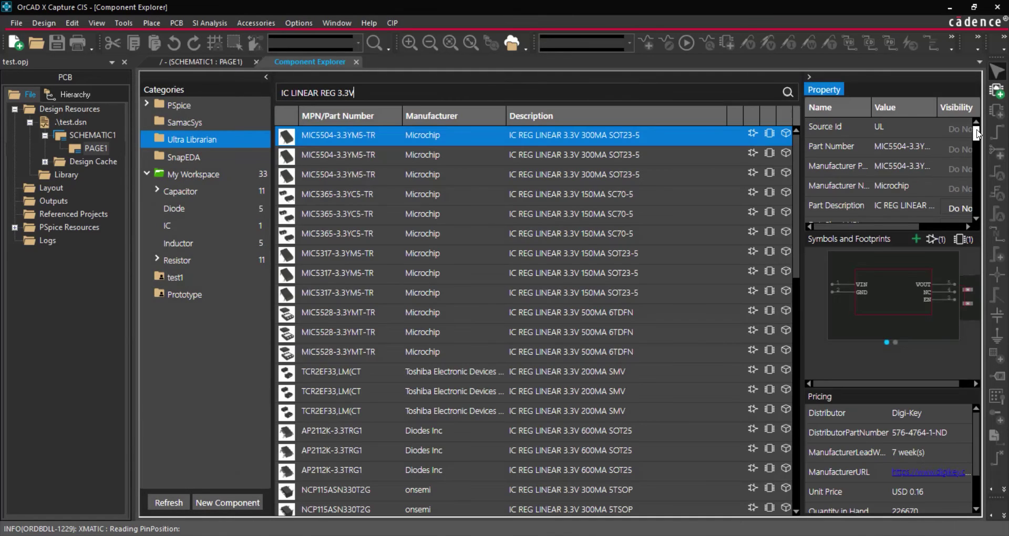
{"action": "scroll", "coordinate": [978, 152], "scroll_direction": "down", "scroll_amount": 3}
{"action": "left_click_drag", "start_coordinate": [978, 152], "coordinate": [986, 213]}
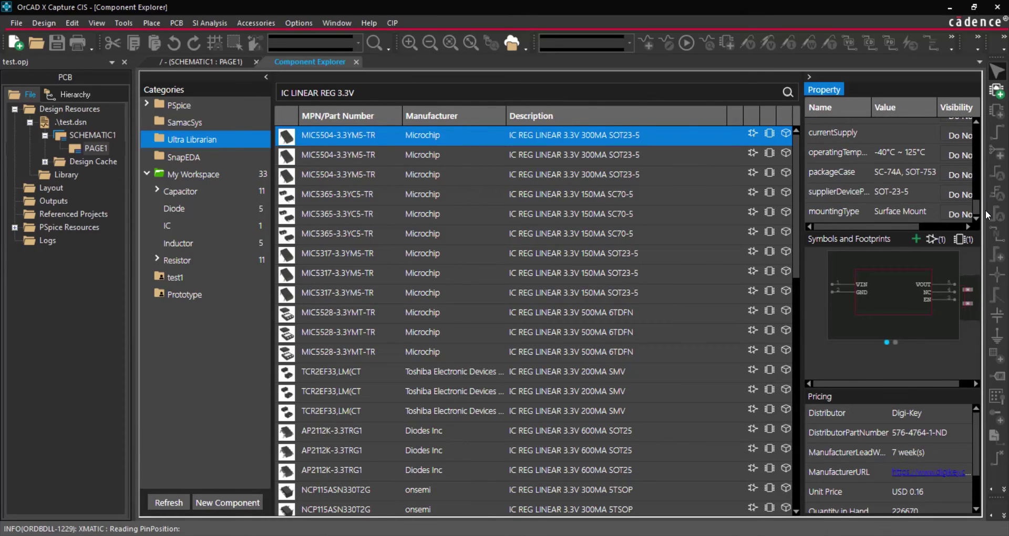
{"action": "right_click", "coordinate": [549, 134]}
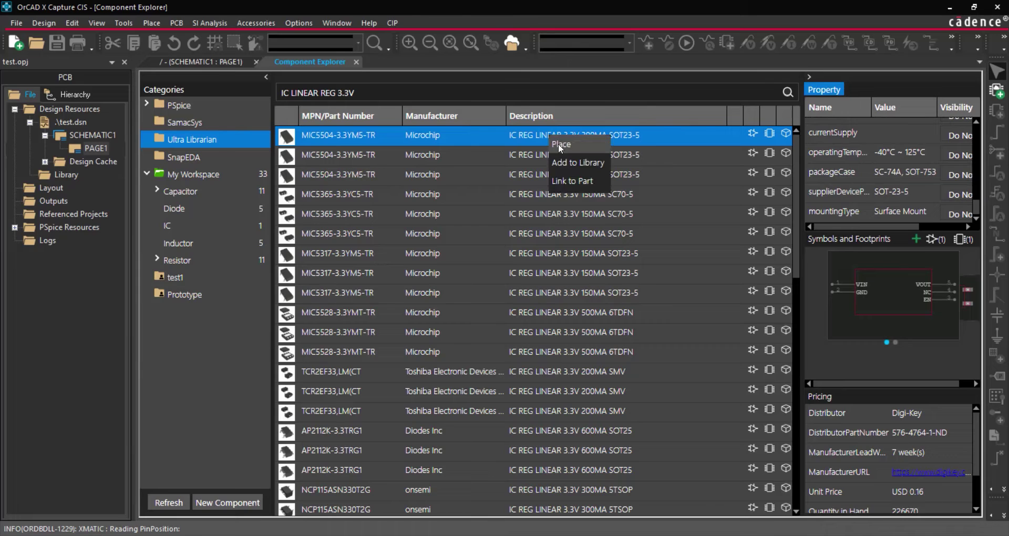
{"action": "left_click", "coordinate": [597, 181]}
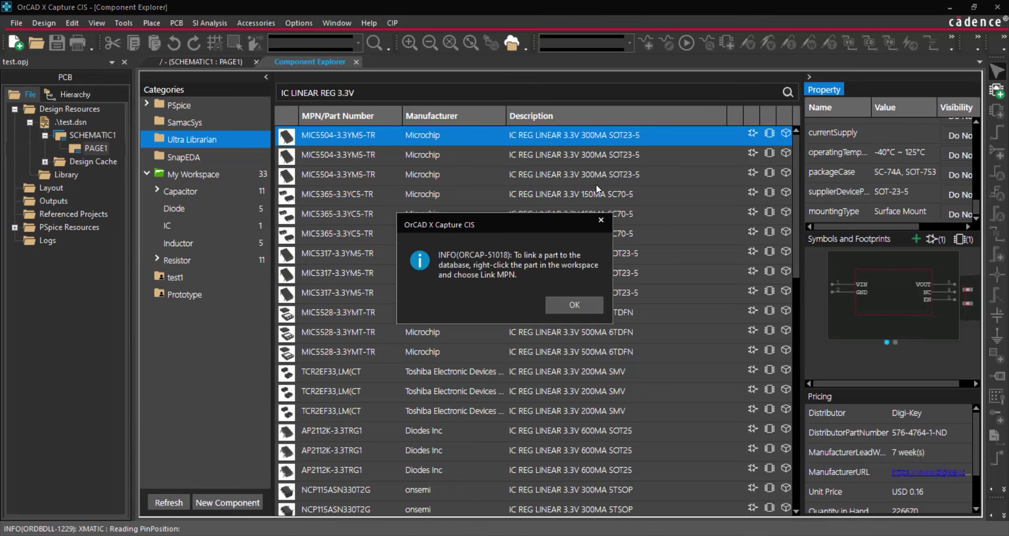
- Dismiss the linking notice and clear the search to list all IC parts
{"action": "left_click", "coordinate": [574, 306]}
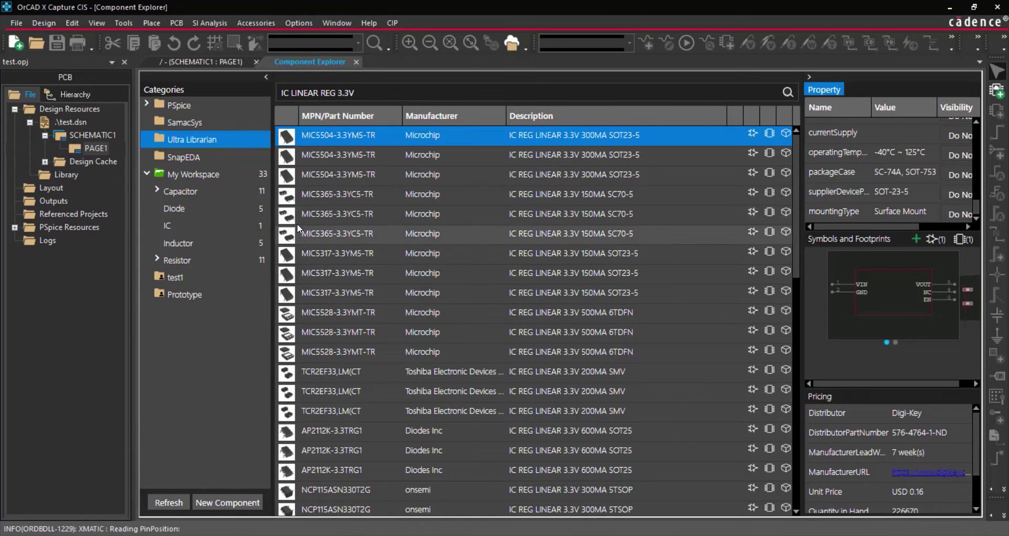
{"action": "left_click", "coordinate": [216, 225]}
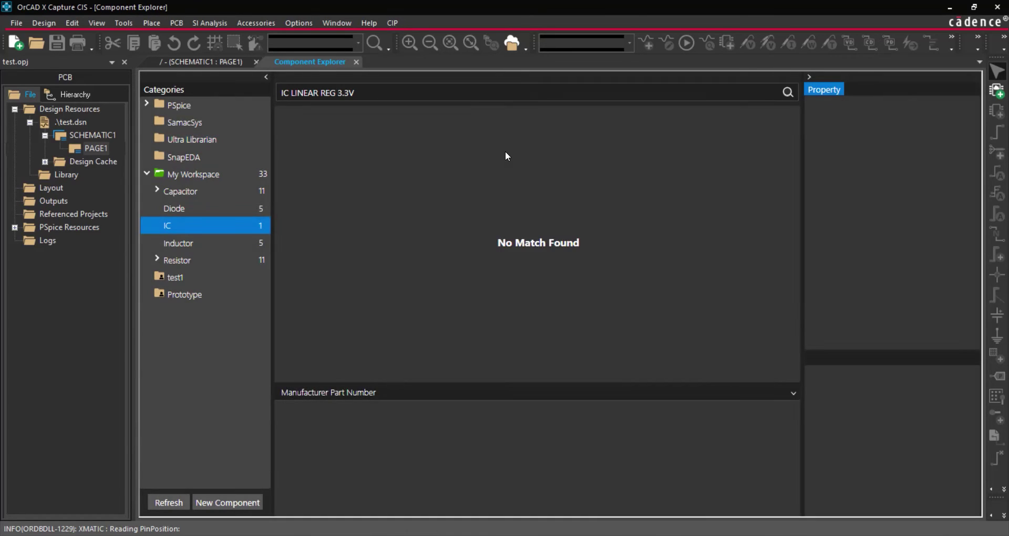
{"action": "left_click_drag", "start_coordinate": [391, 98], "coordinate": [279, 94]}
{"action": "key", "text": "BackSpace"}
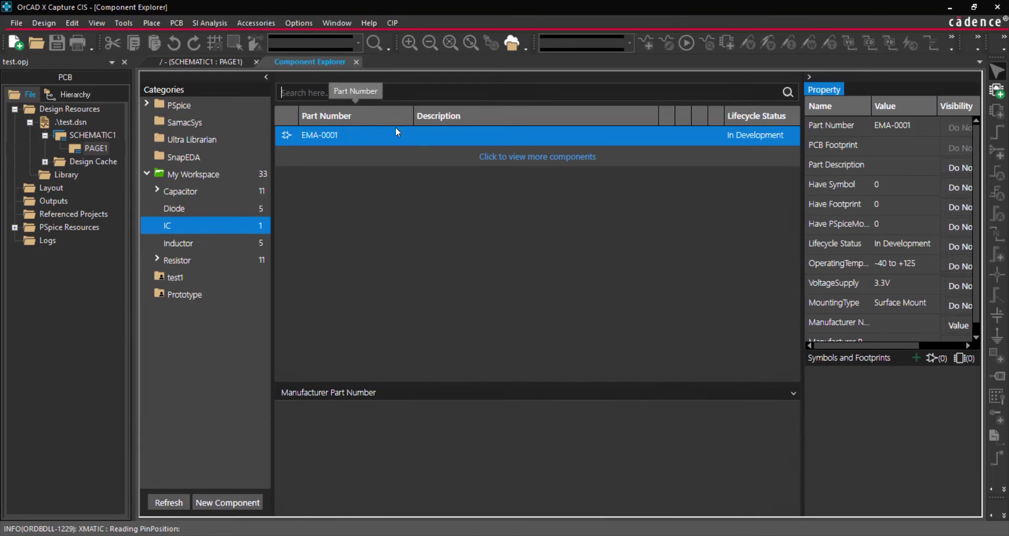
- Link EMA-0001 to MIC5504-3.3YM5-TR with all properties selected and save
{"action": "right_click", "coordinate": [421, 139]}
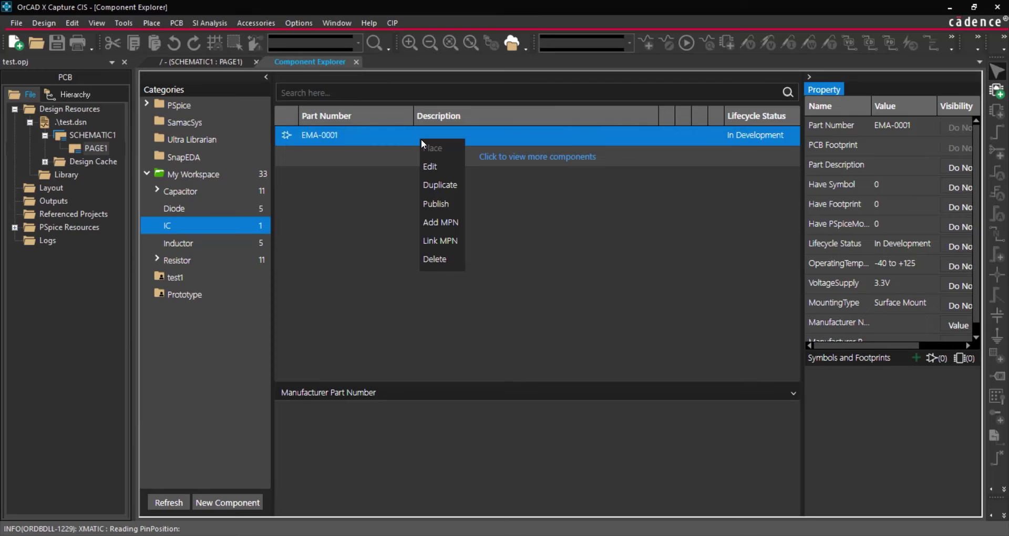
{"action": "left_click", "coordinate": [456, 244]}
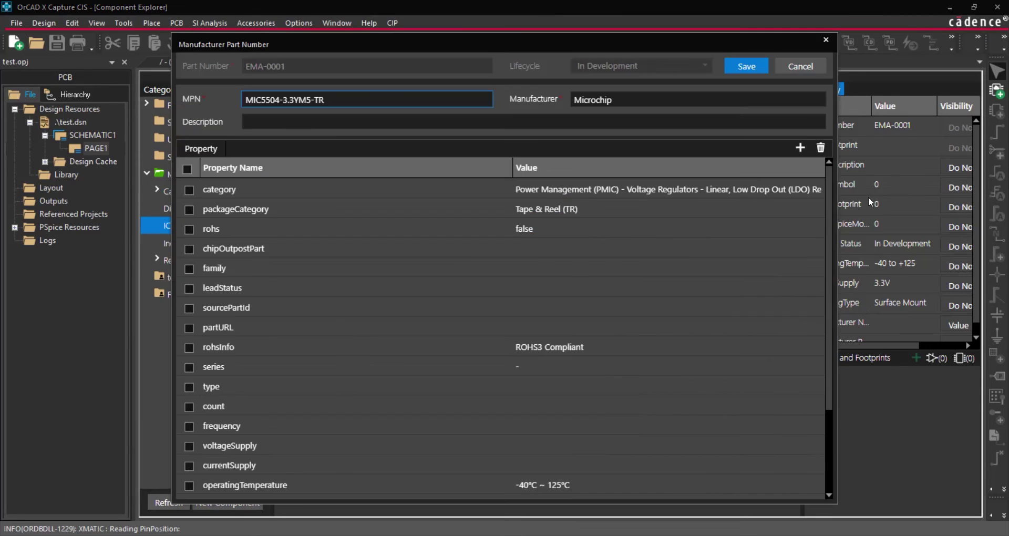
{"action": "mouse_move", "coordinate": [830, 186]}
{"action": "left_mouse_down"}
{"action": "mouse_move", "coordinate": [837, 279]}
{"action": "mouse_move", "coordinate": [832, 181]}
{"action": "left_mouse_up"}
{"action": "left_click", "coordinate": [189, 171]}
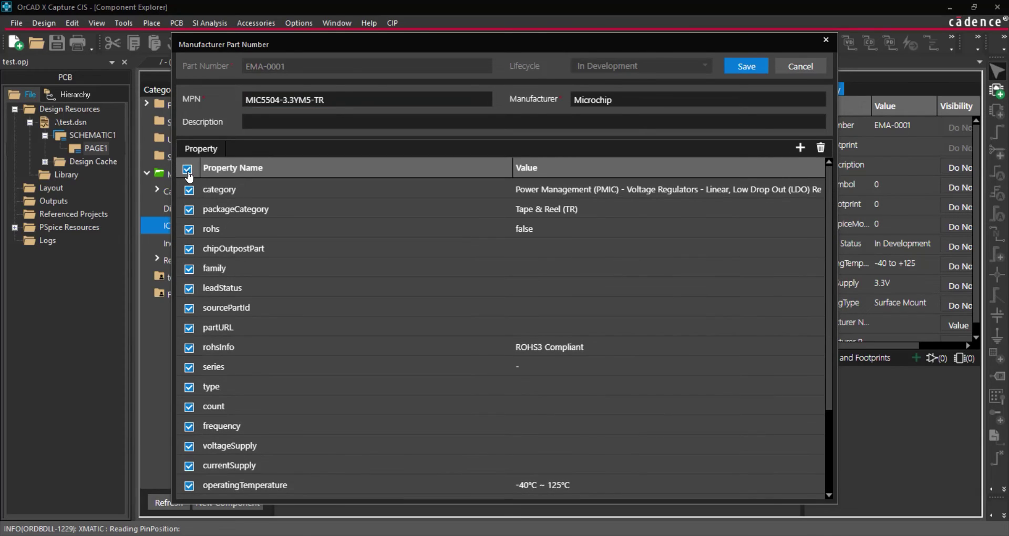
{"action": "left_click", "coordinate": [752, 66]}
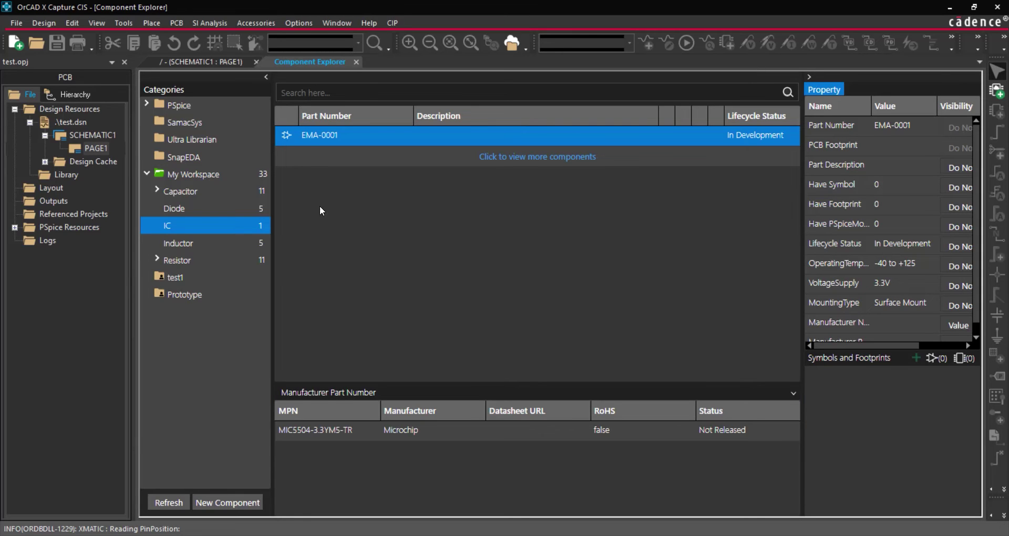
- Search Ultra Librarian for SY89873LMG and add the first result to the library
{"action": "left_click", "coordinate": [210, 141]}
{"action": "left_click", "coordinate": [362, 91]}
{"action": "type", "text": "SY89873LMG"}
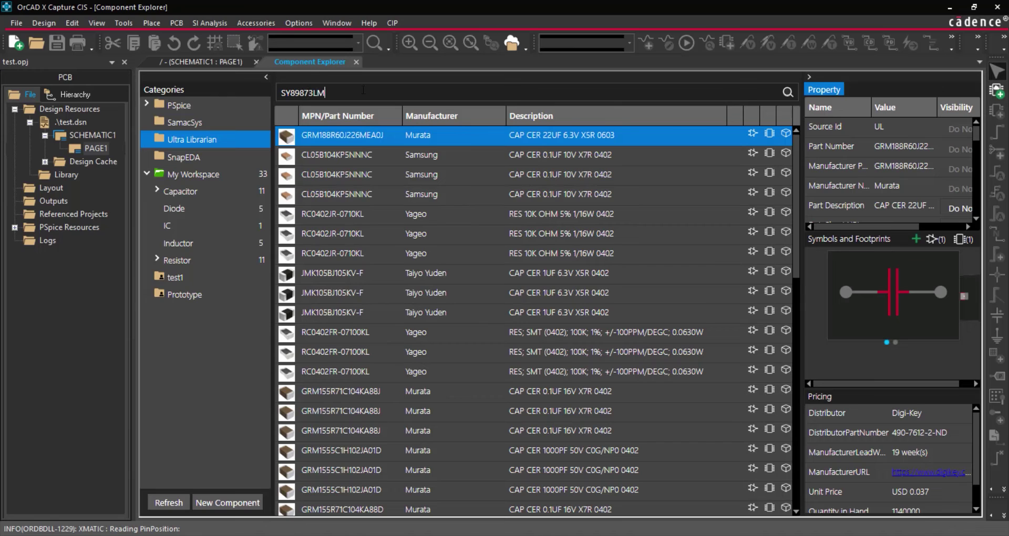
{"action": "left_click", "coordinate": [787, 92]}
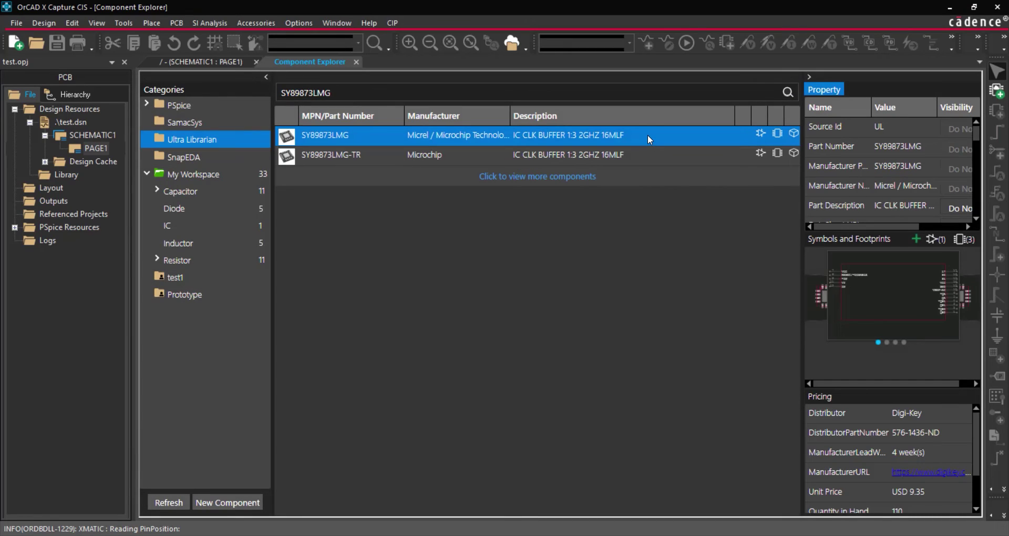
{"action": "right_click", "coordinate": [647, 134]}
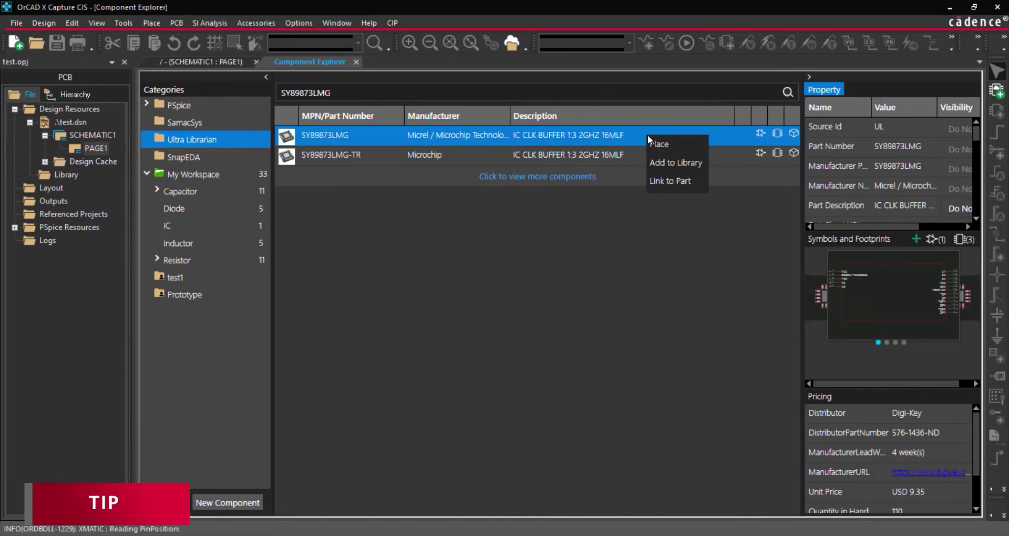
{"action": "left_click", "coordinate": [689, 164]}
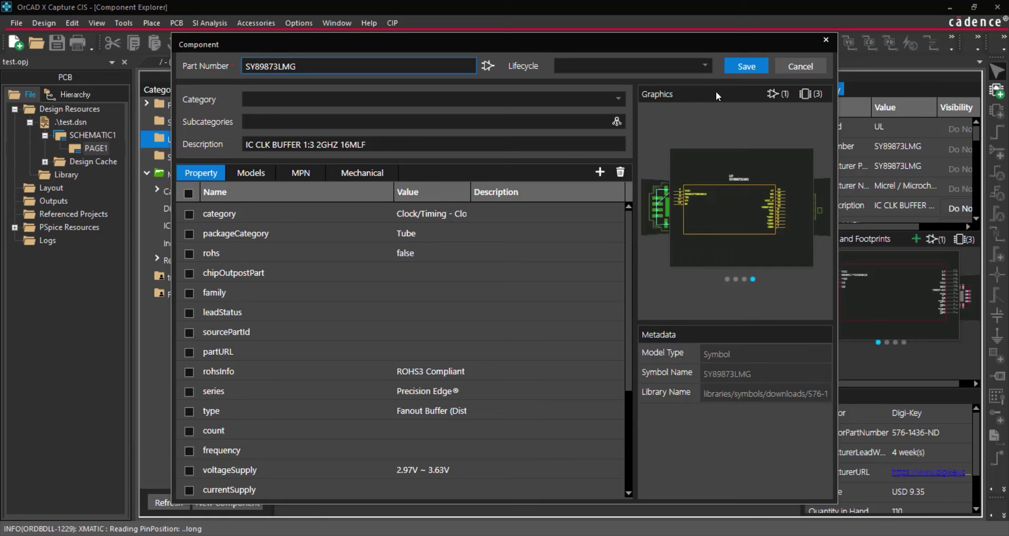
- Set the part's lifecycle to Active and its category to IC
{"action": "left_click", "coordinate": [677, 65]}
{"action": "left_click", "coordinate": [625, 114]}
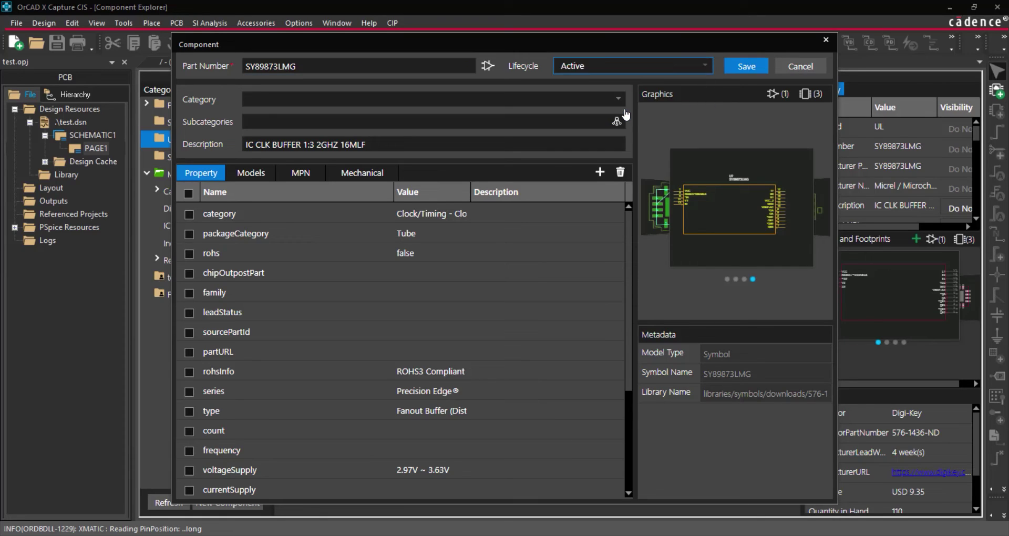
{"action": "left_click", "coordinate": [487, 100]}
{"action": "left_click", "coordinate": [365, 162]}
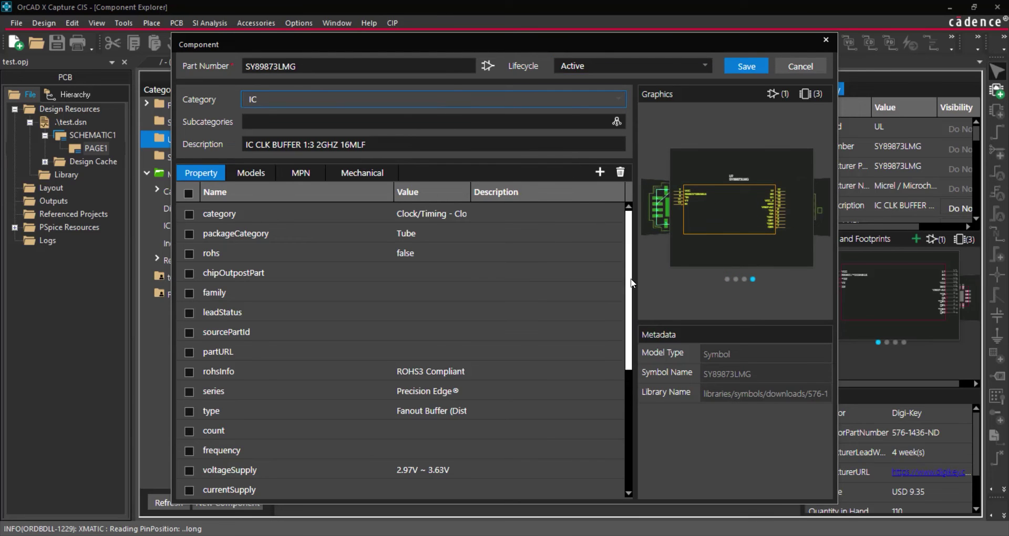
{"action": "scroll", "coordinate": [615, 315], "scroll_direction": "down", "scroll_amount": 5}
{"action": "scroll", "coordinate": [621, 420], "scroll_direction": "up", "scroll_amount": 5}
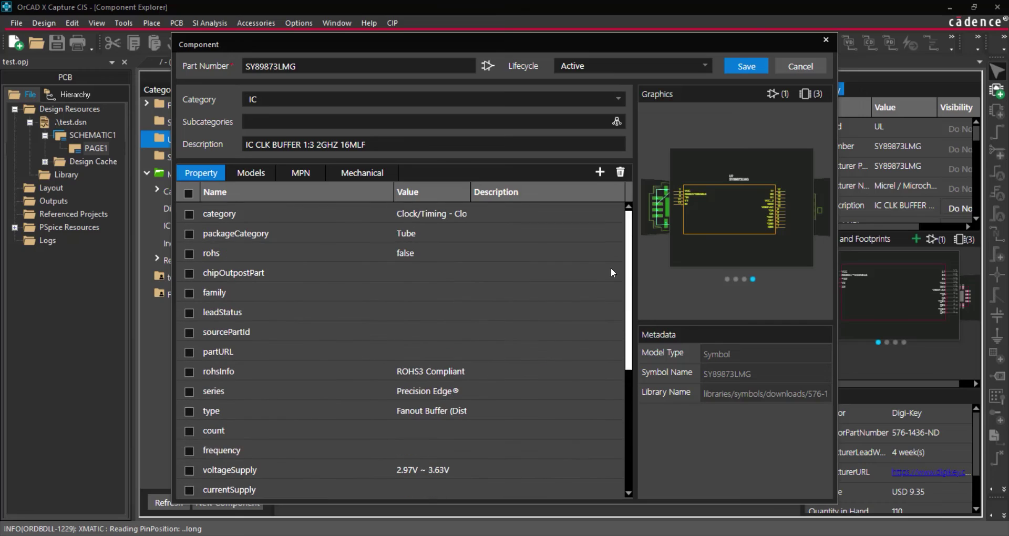
- Include the SY89873LMG model on the Models tab and save the component
{"action": "left_click", "coordinate": [255, 175]}
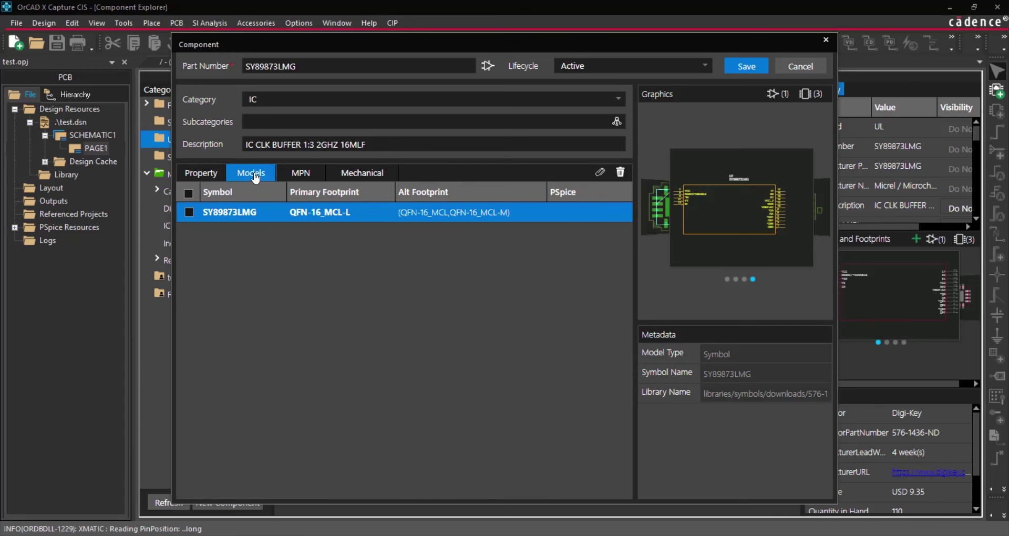
{"action": "left_click", "coordinate": [188, 214]}
{"action": "left_click", "coordinate": [745, 68]}
- Show the IC category with the leftover search cleared so all its parts list
{"action": "left_click", "coordinate": [238, 229]}
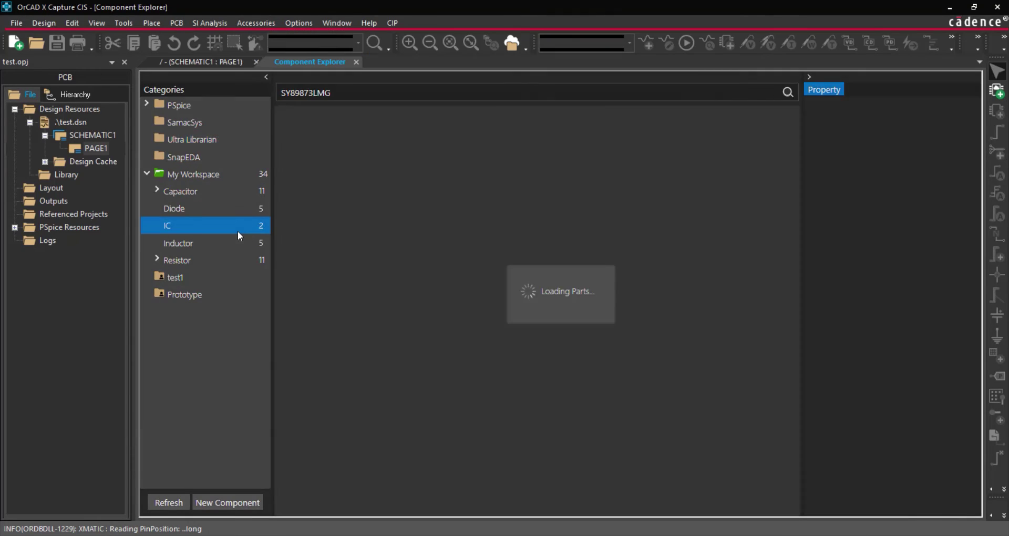
{"action": "left_click_drag", "start_coordinate": [336, 93], "coordinate": [283, 93]}
{"action": "key", "text": "BackSpace"}
{"action": "key", "text": "BackSpace"}
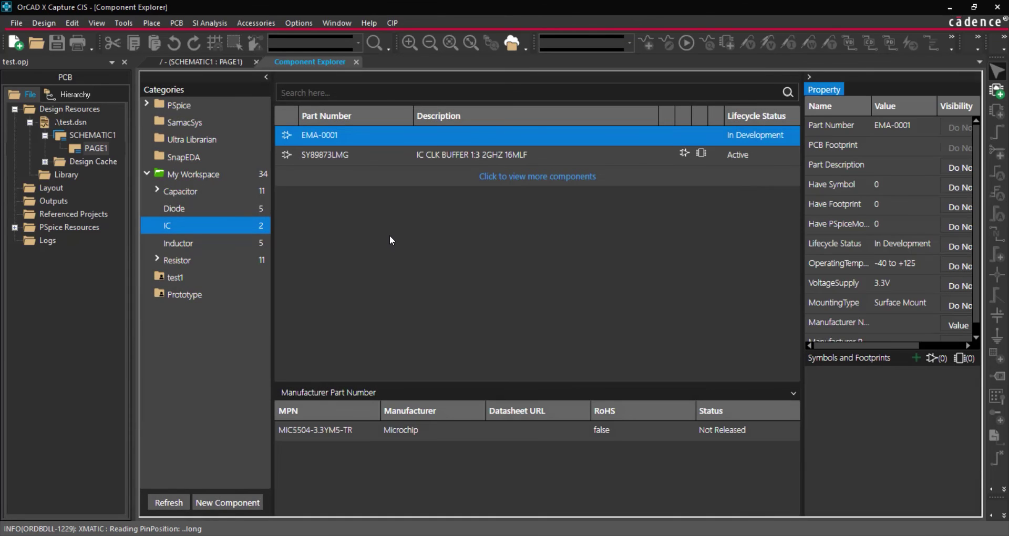
- Place SY89873LMG on PAGE1 as U1 and return to the Component Explorer
{"action": "left_click", "coordinate": [402, 154]}
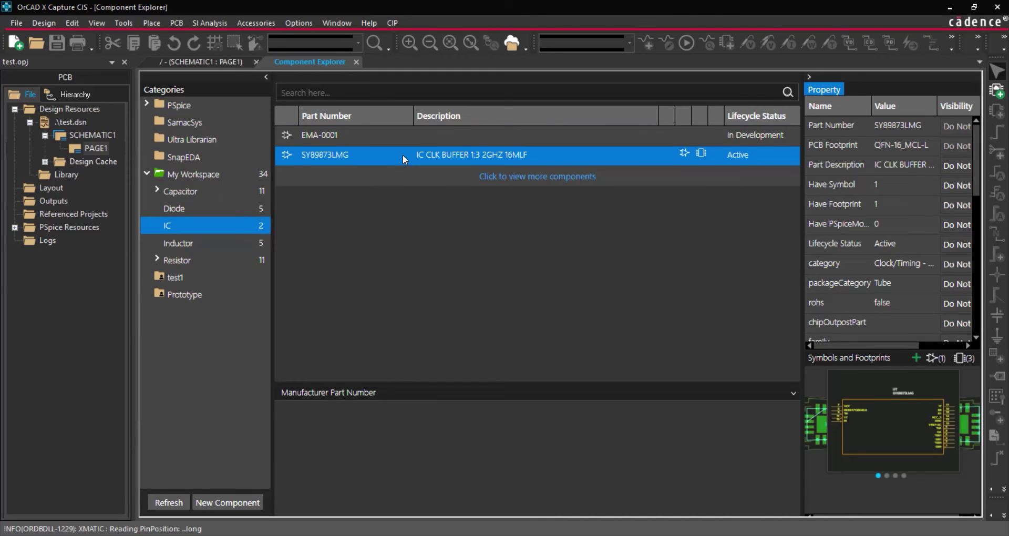
{"action": "right_click", "coordinate": [402, 154]}
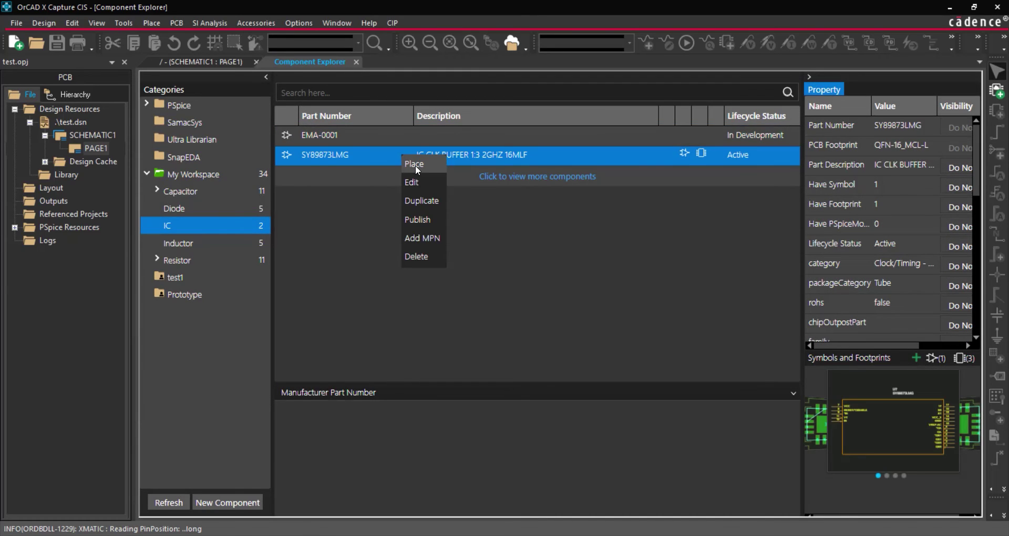
{"action": "left_click", "coordinate": [415, 164]}
{"action": "left_click", "coordinate": [408, 169]}
{"action": "key", "text": "Escape"}
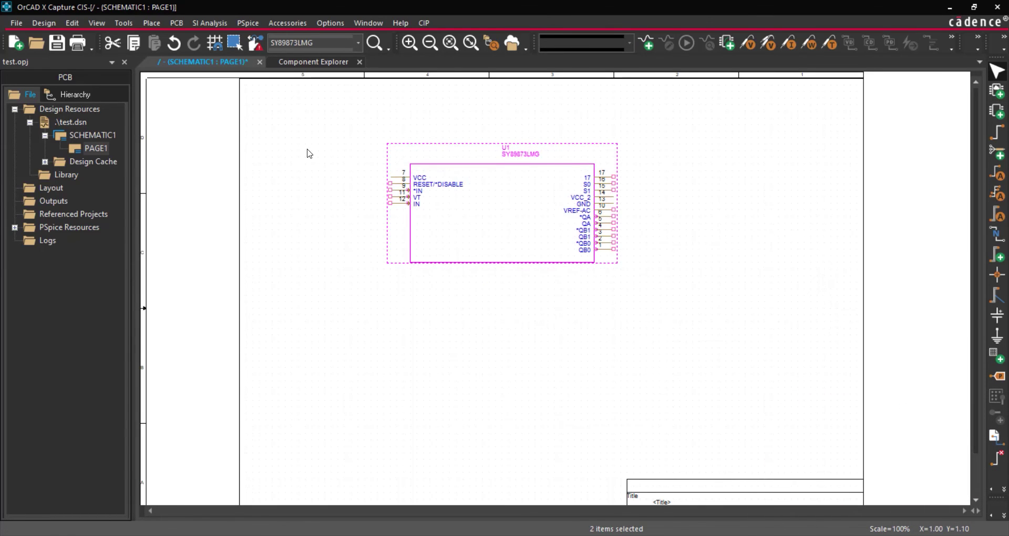
{"action": "left_click", "coordinate": [315, 62]}
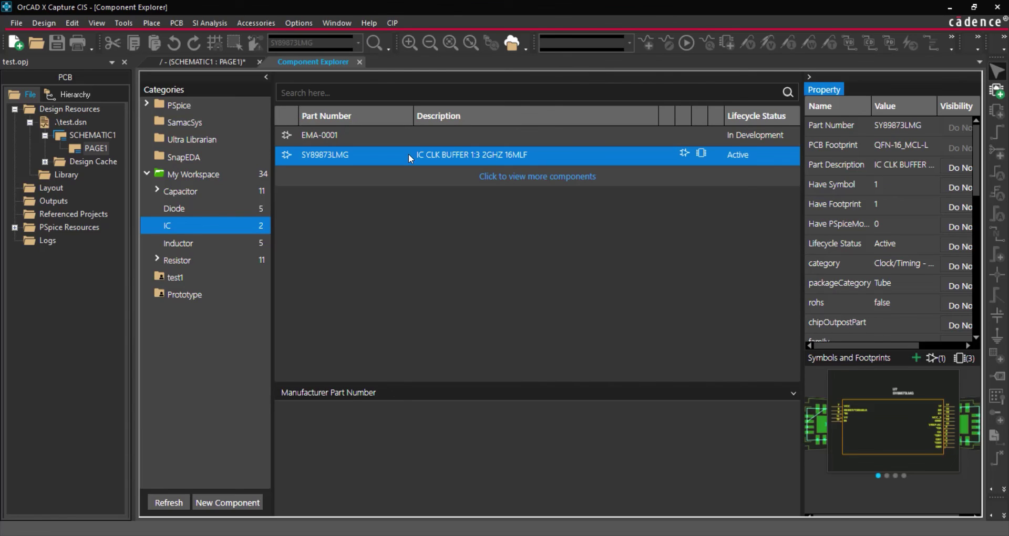
- Publish SY89873LMG from My Workspace to the Prototype workspace as a Major revision
{"action": "right_click", "coordinate": [411, 156]}
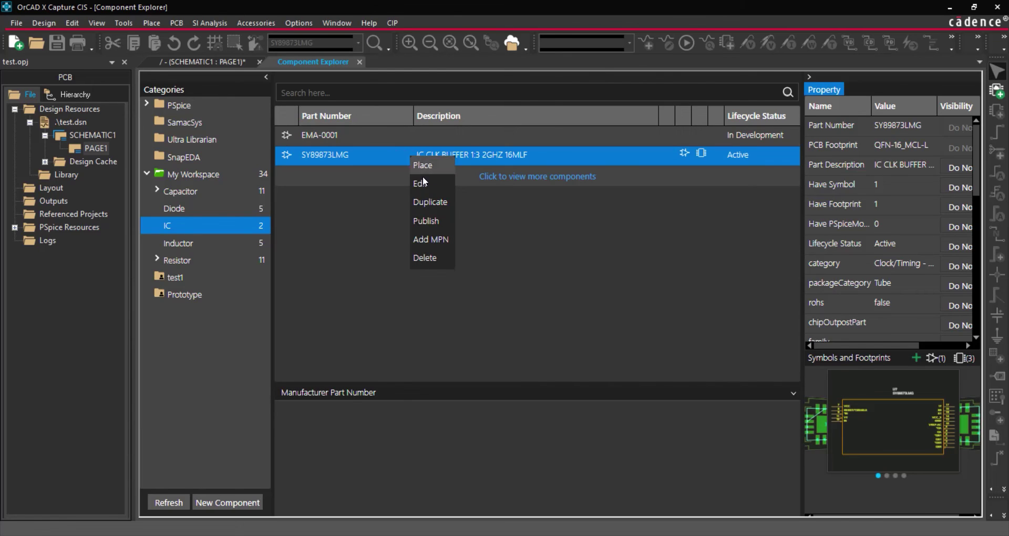
{"action": "left_click", "coordinate": [445, 221]}
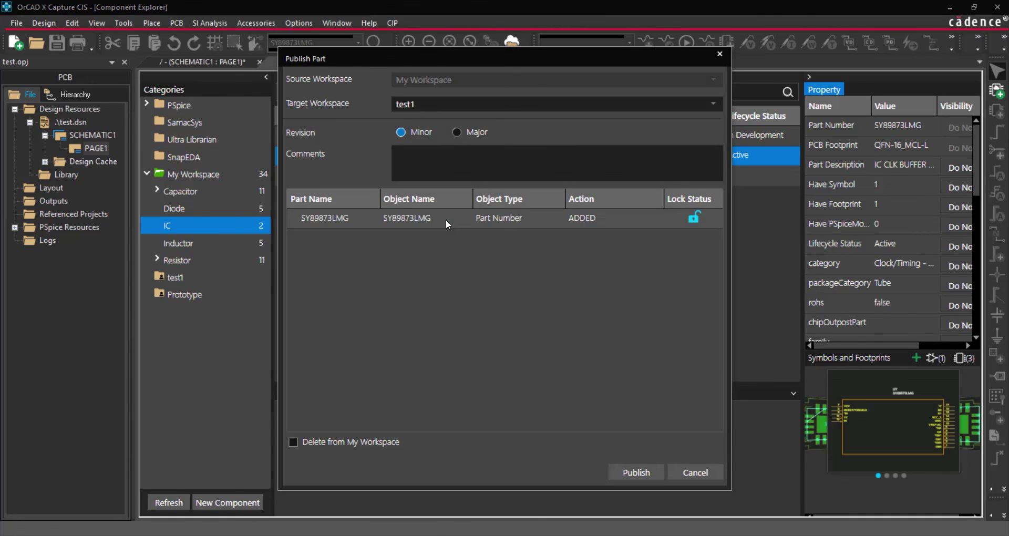
{"action": "left_click", "coordinate": [511, 107]}
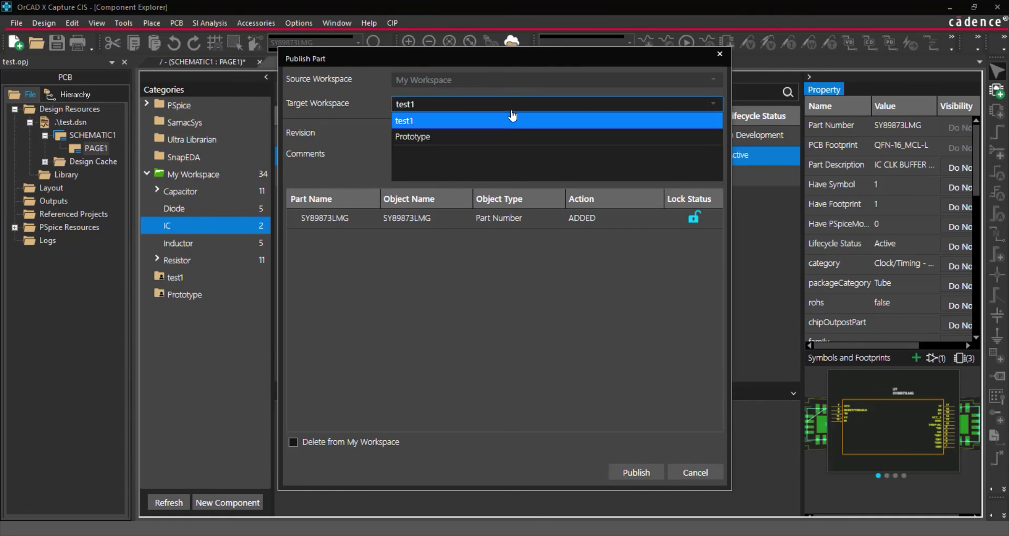
{"action": "left_click", "coordinate": [500, 136]}
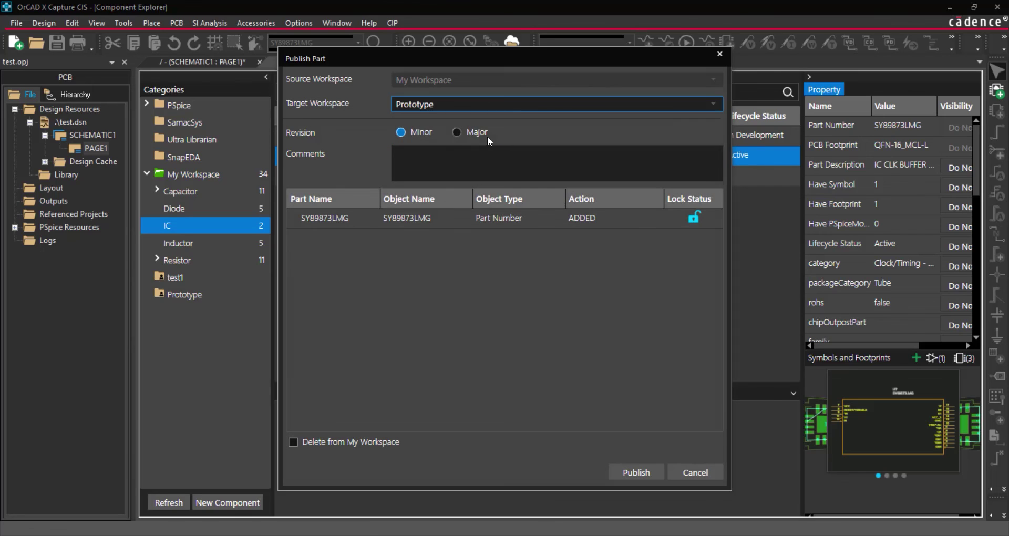
{"action": "left_click", "coordinate": [460, 132]}
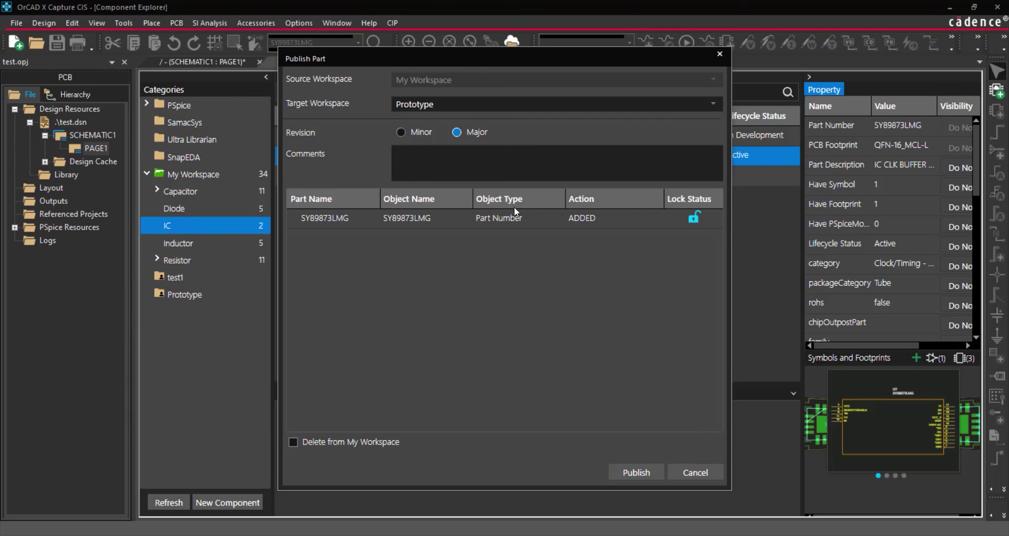
{"action": "left_click", "coordinate": [630, 473]}
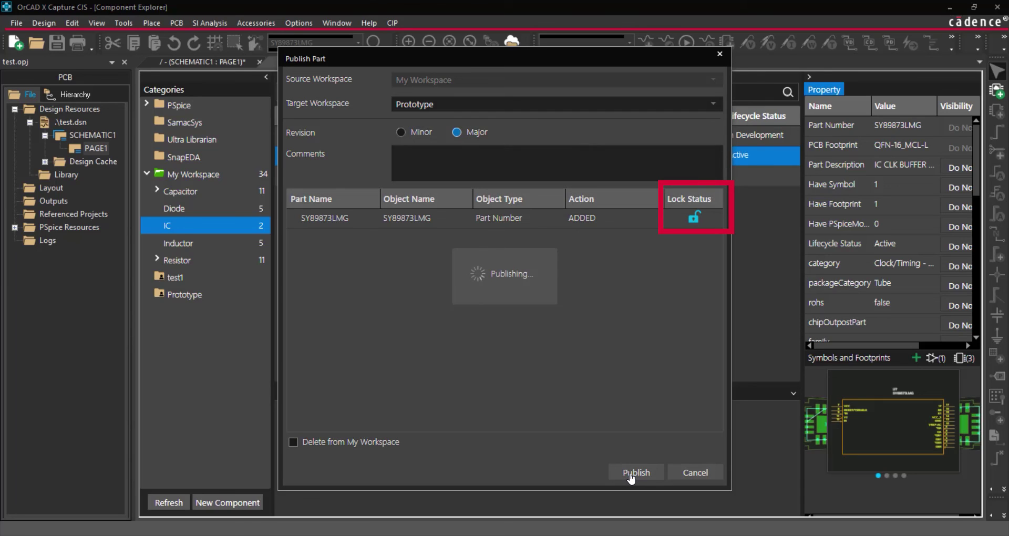